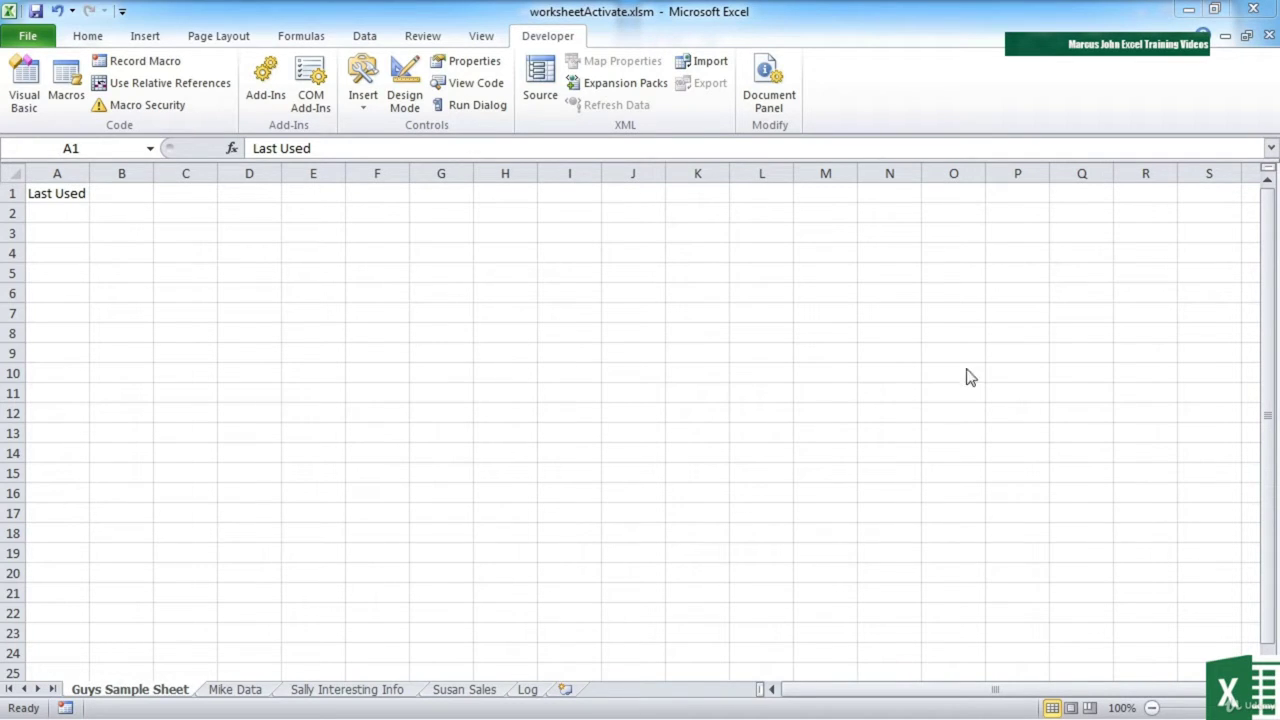
Open the VBA editor and open the Guys Sample Sheet (Sheet1) code module
left_click(33, 92)
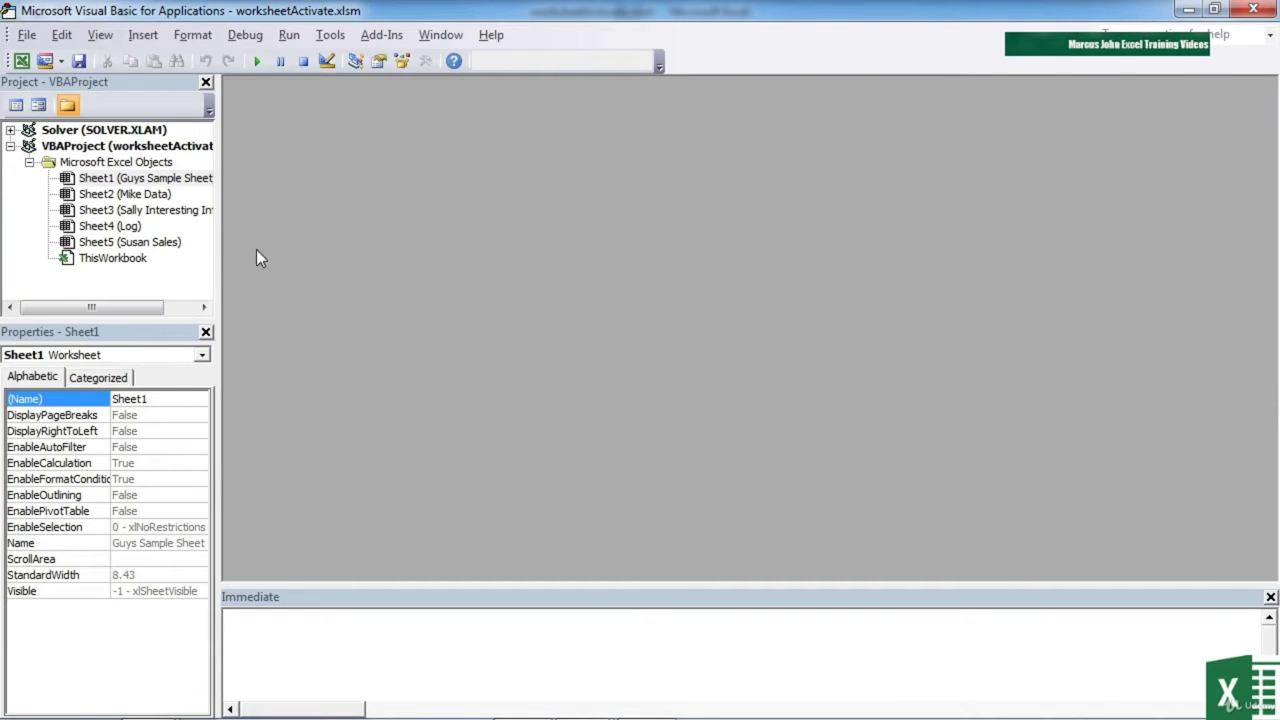
left_click(110, 180)
left_click(110, 210)
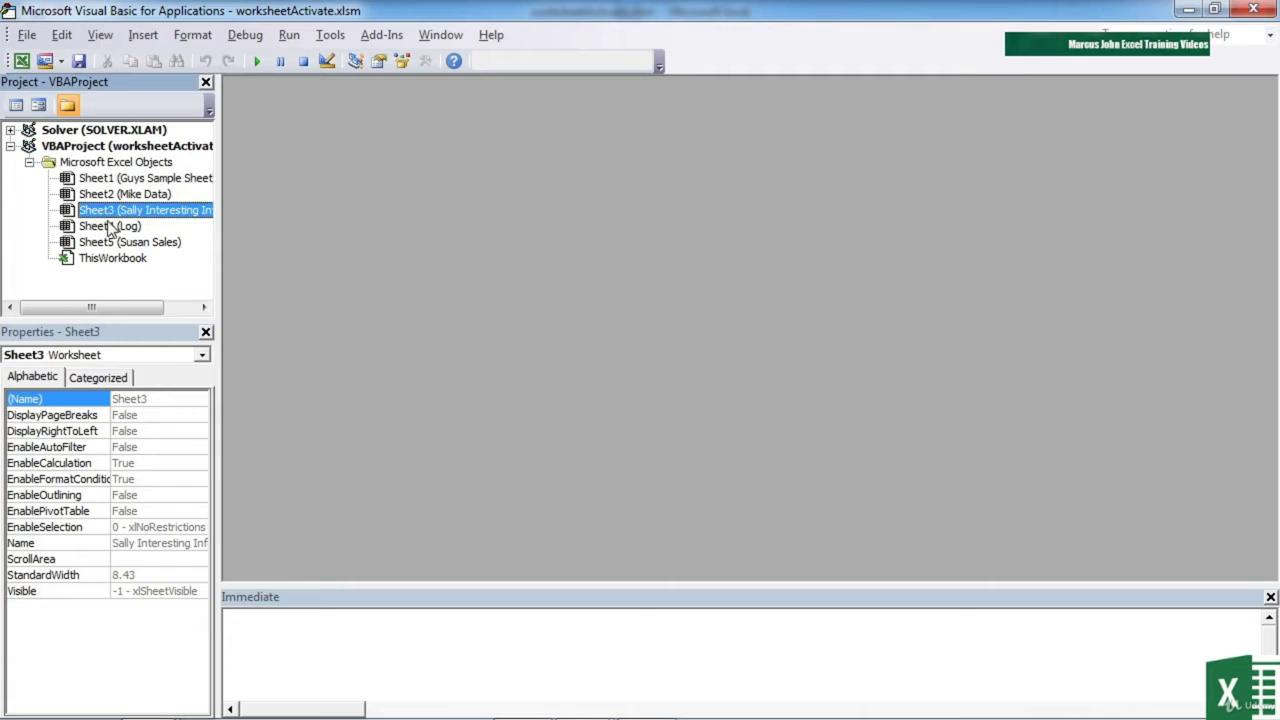
left_click(112, 180)
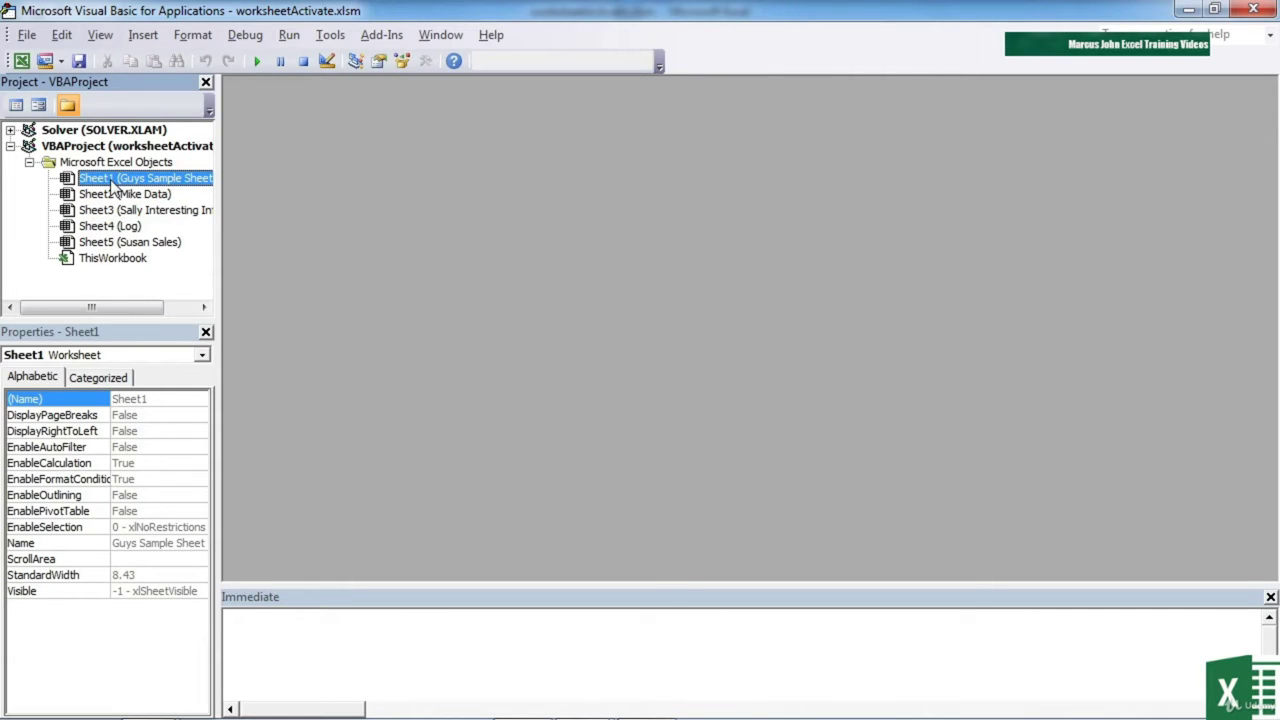
double_click(112, 180)
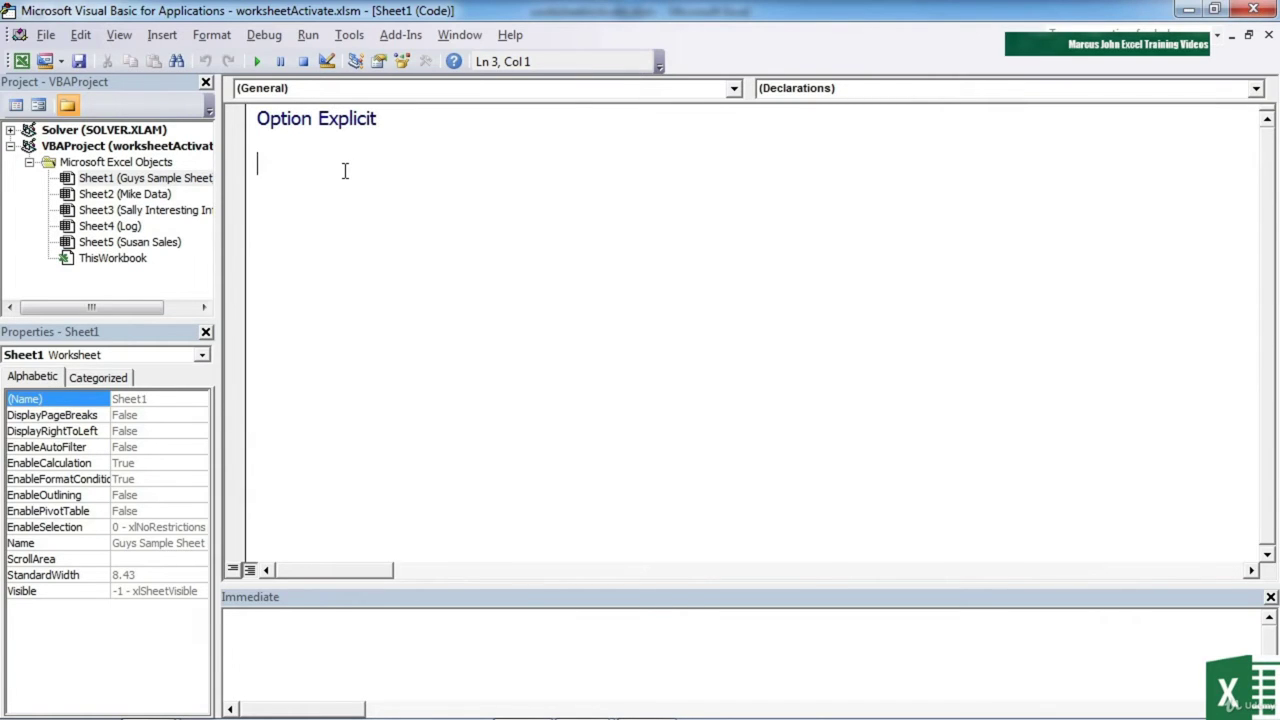
Insert a Worksheet_Activate procedure and delete the auto-generated SelectionChange stub
left_click(731, 89)
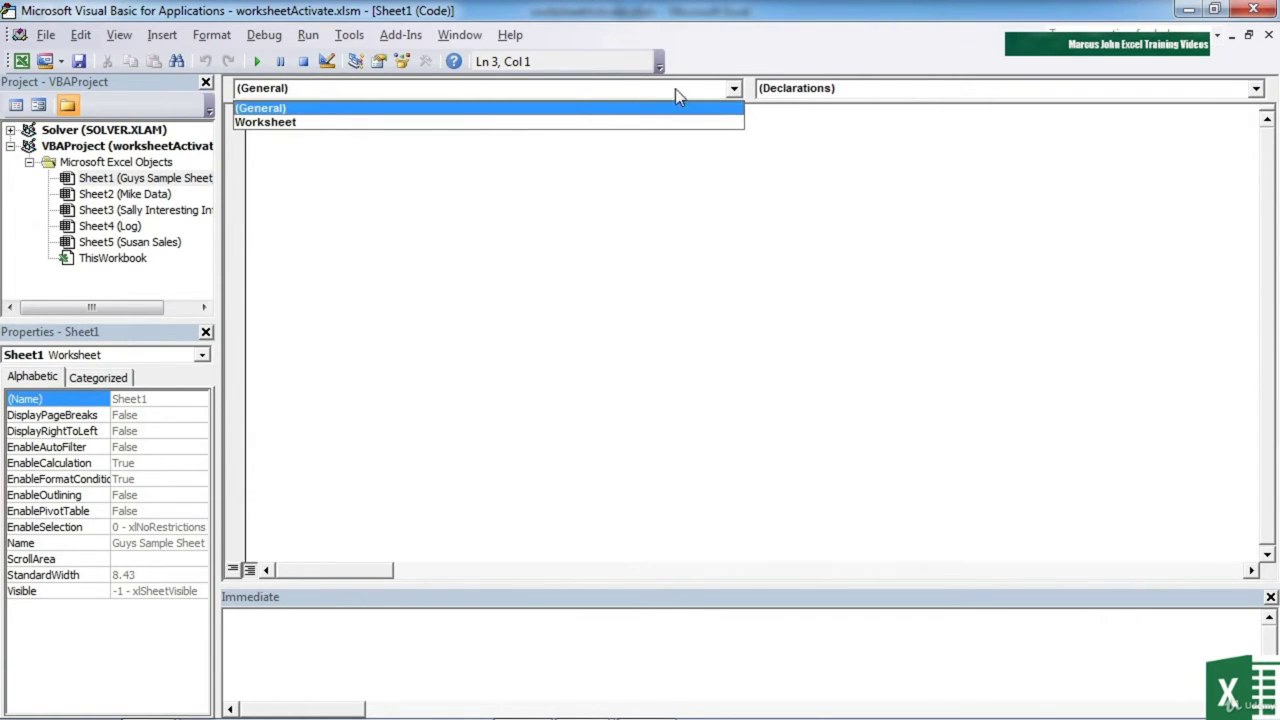
left_click(562, 122)
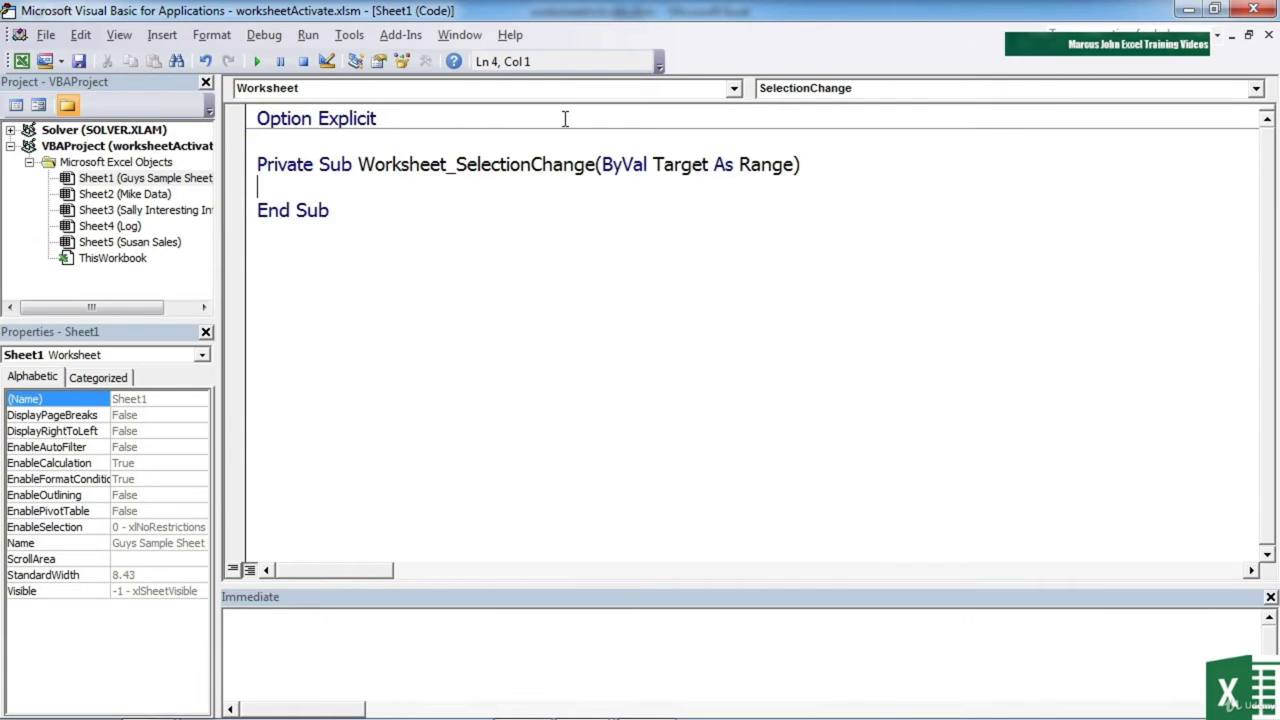
left_click(1256, 89)
scroll(1266, 178, "up", 1)
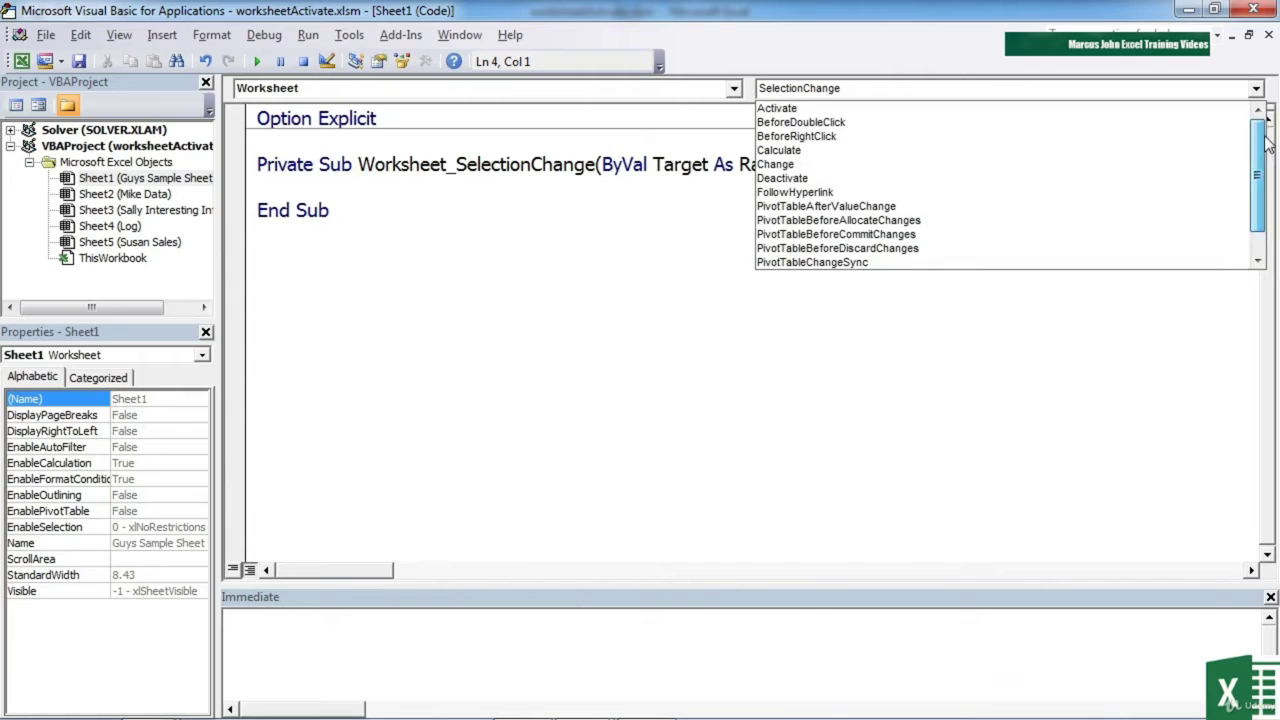
left_click(943, 108)
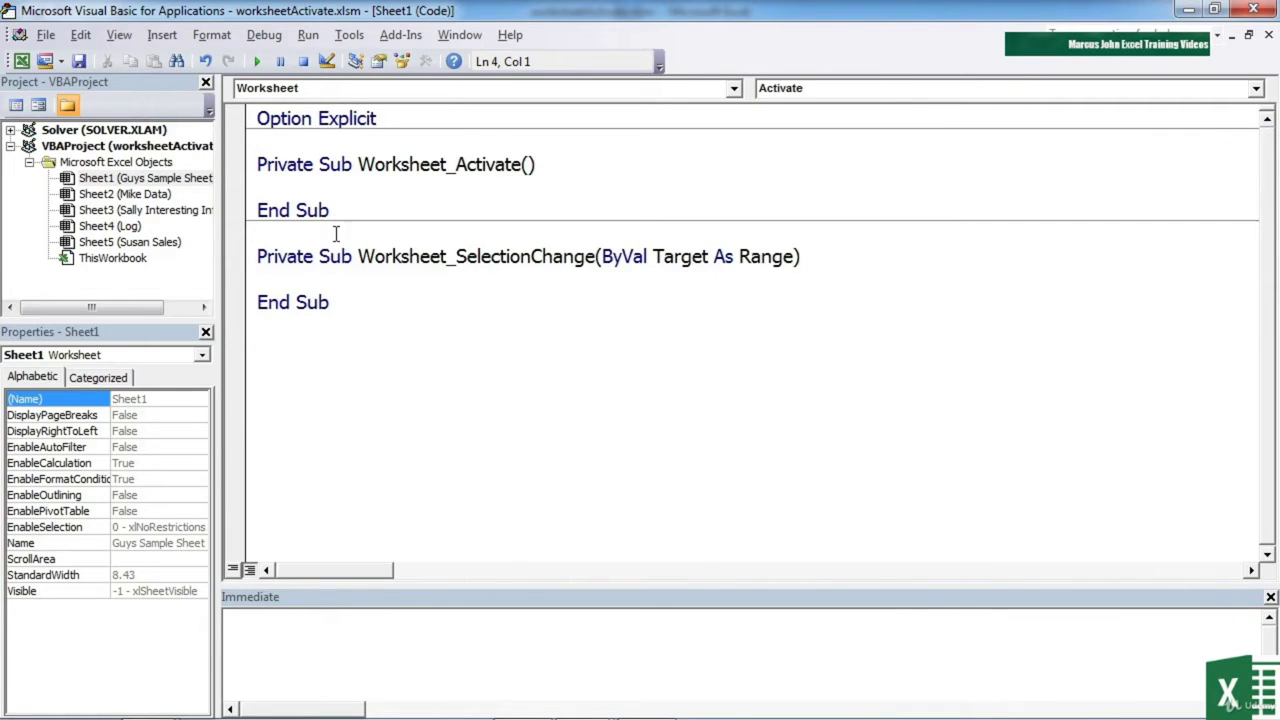
mouse_move(335, 302)
left_mouse_down()
mouse_move(257, 280)
mouse_move(247, 258)
left_mouse_up()
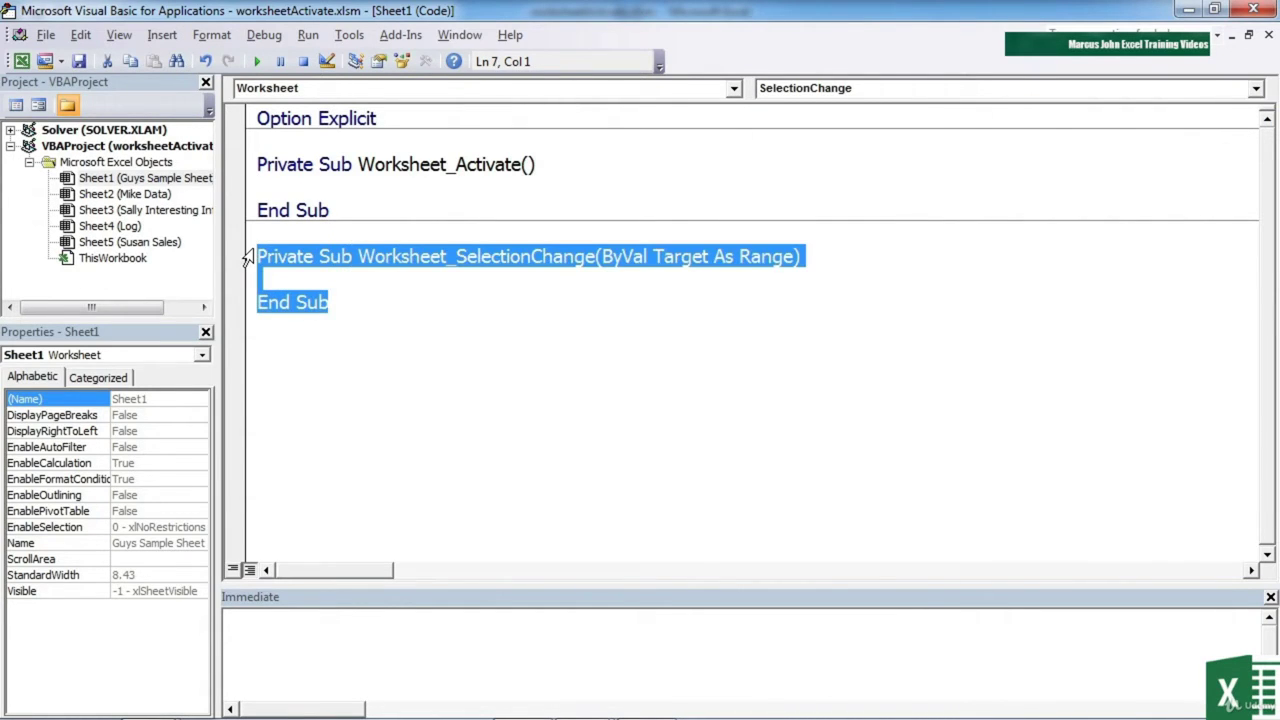
key("Delete")
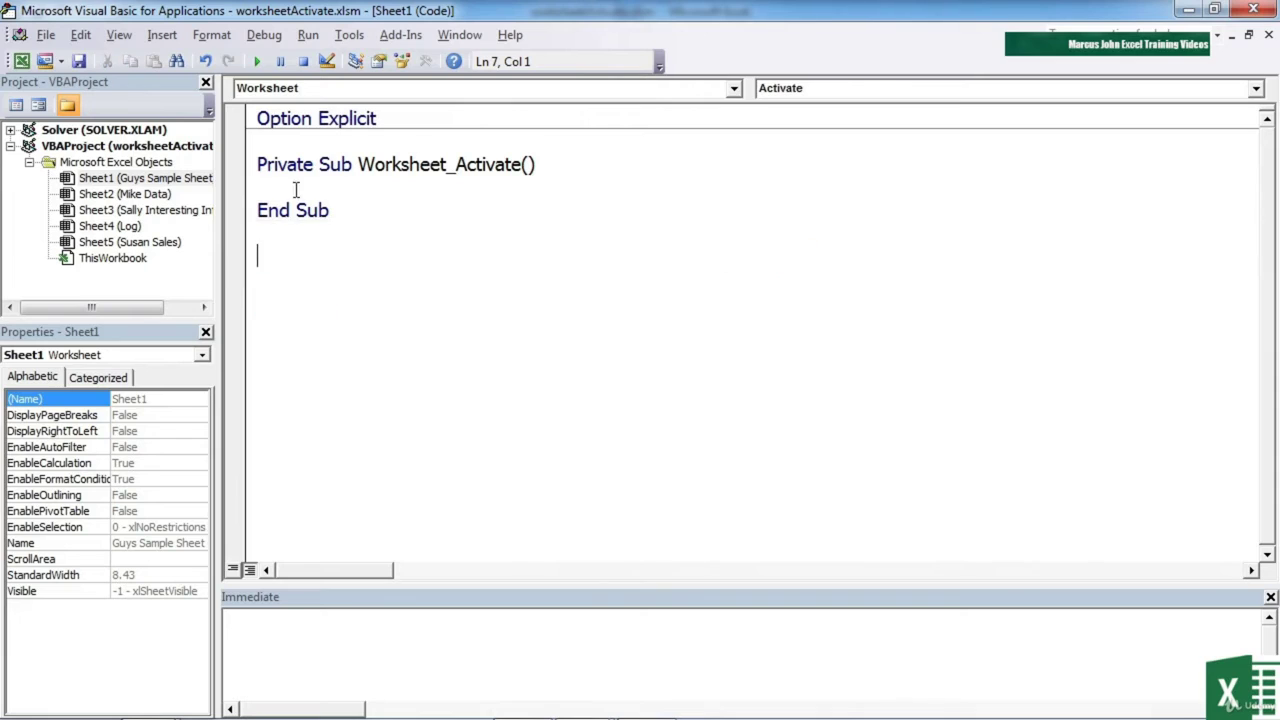
Add MsgBox "This is " & ActiveSheet.Name and Range("B1").Value = Date lines to Worksheet_Activate
left_click(298, 184)
key("Tab")
type("msgbox")
type(" \"")
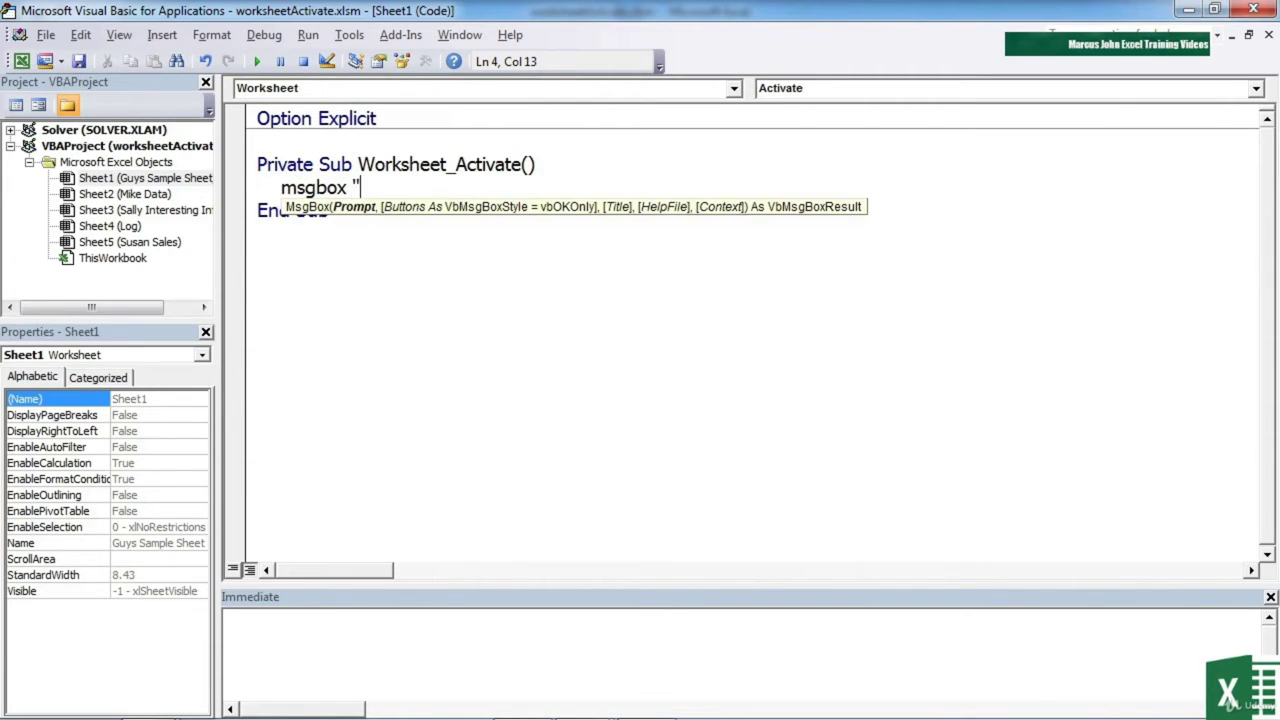
type("This is ")
type(" \"")
type("& ")
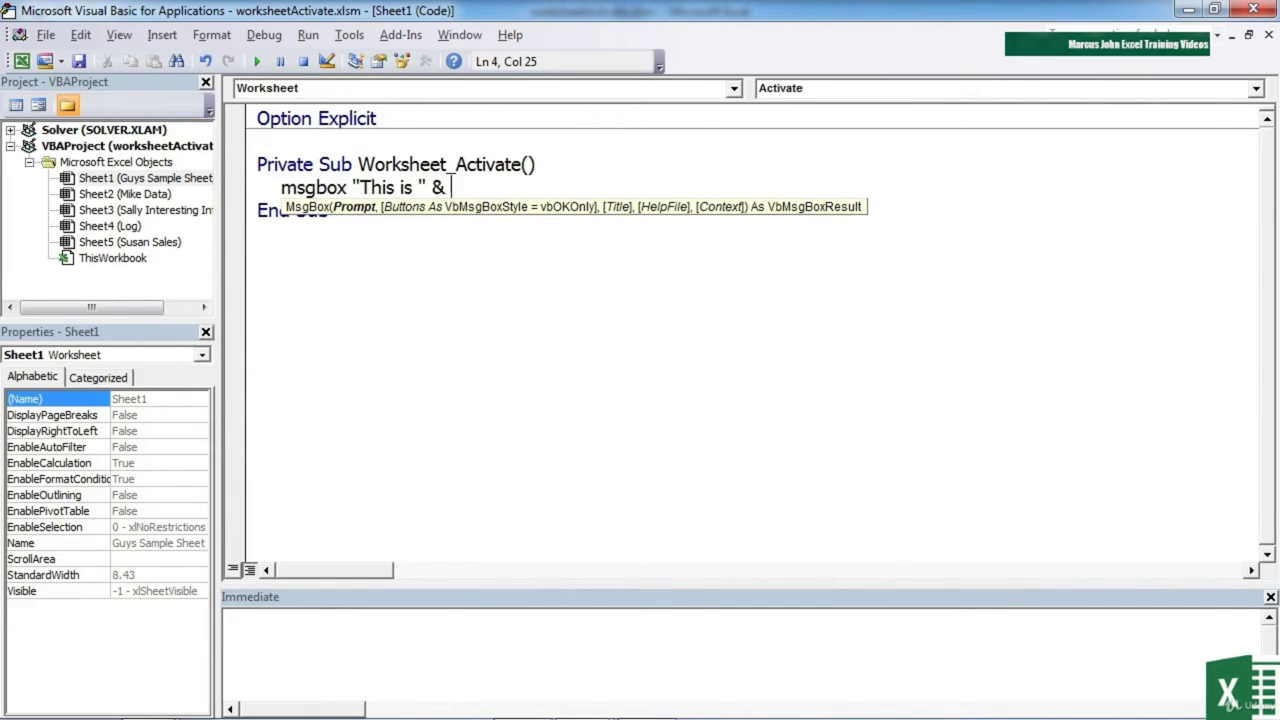
type("acti")
type("vesh")
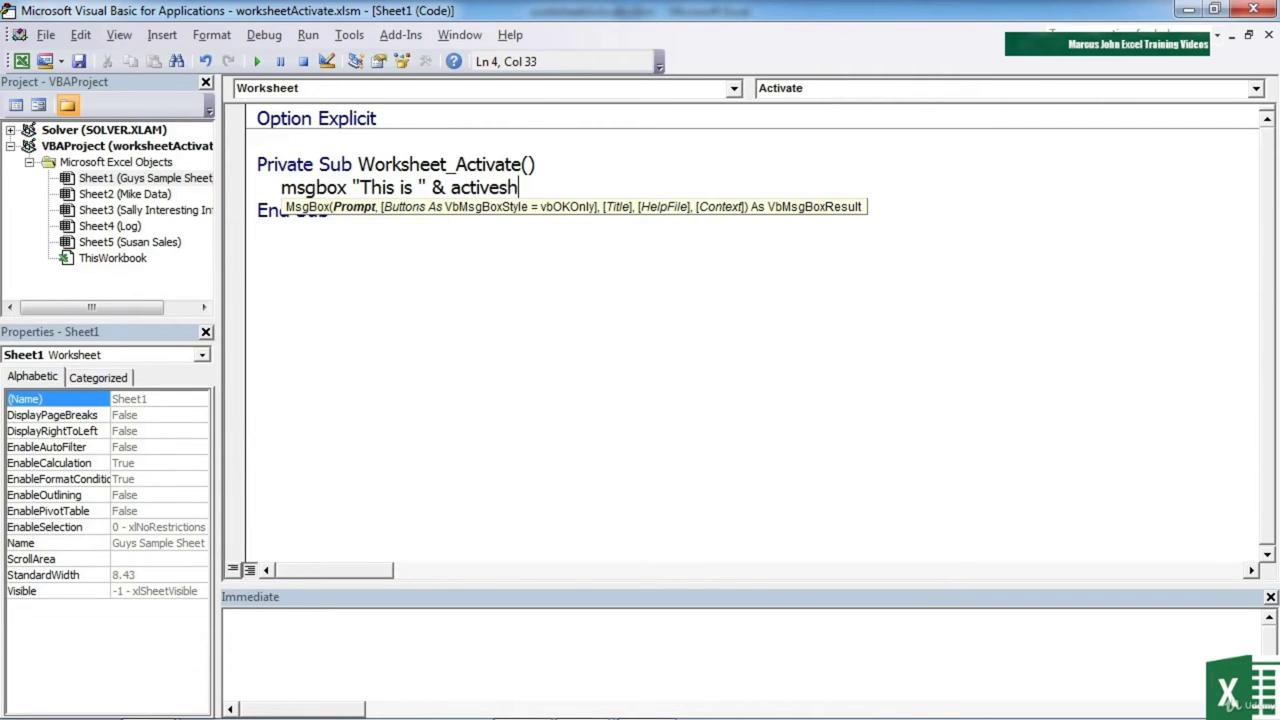
type("eet.nam")
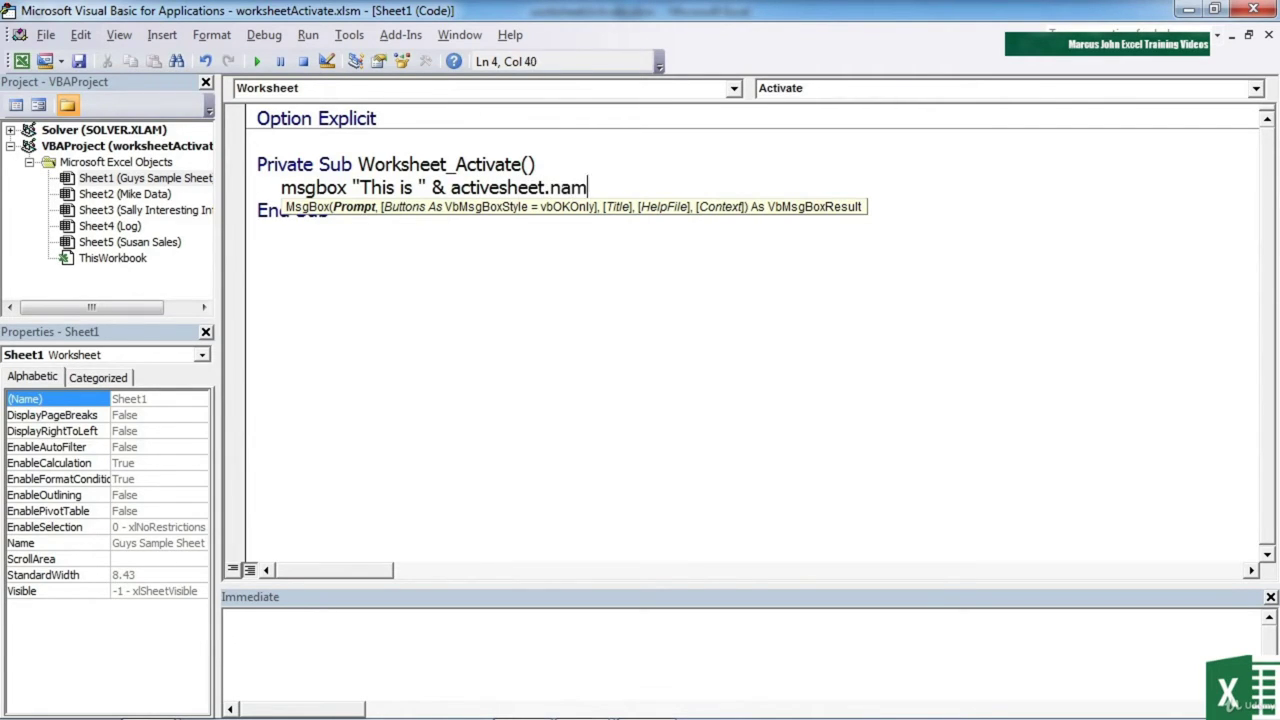
type("e")
key("Return")
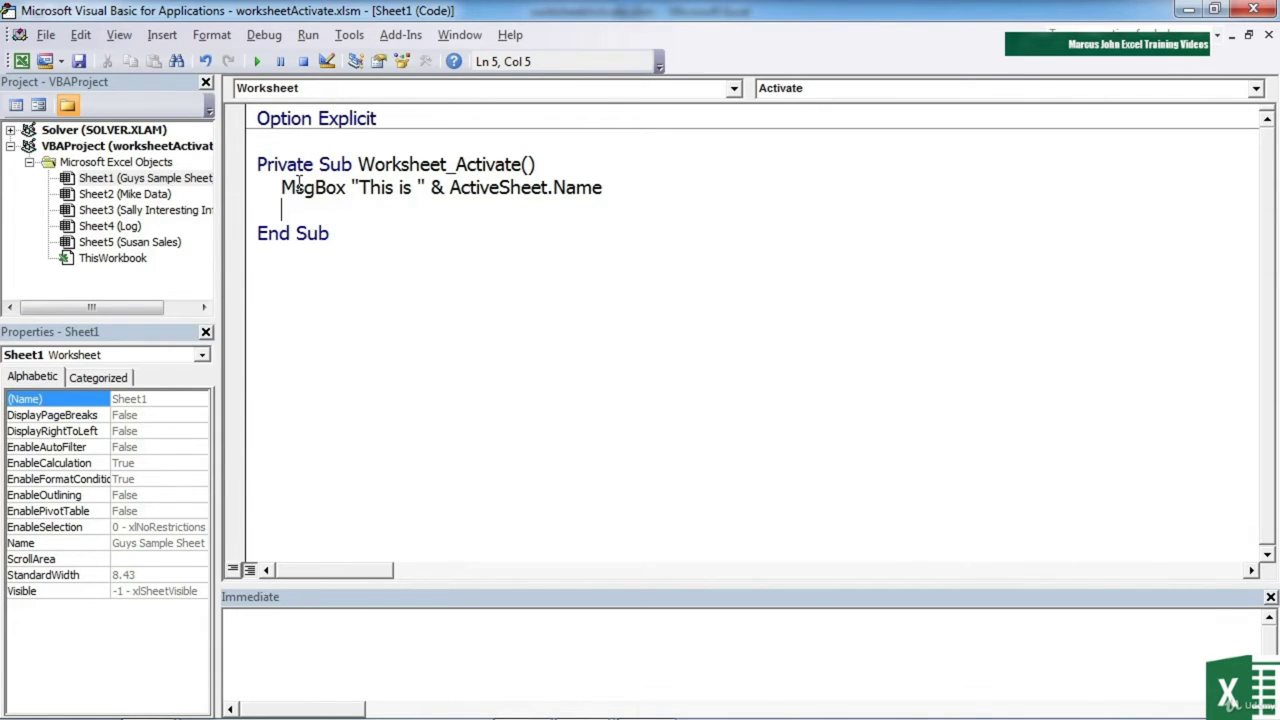
type("rang")
type("e")
type("(\"")
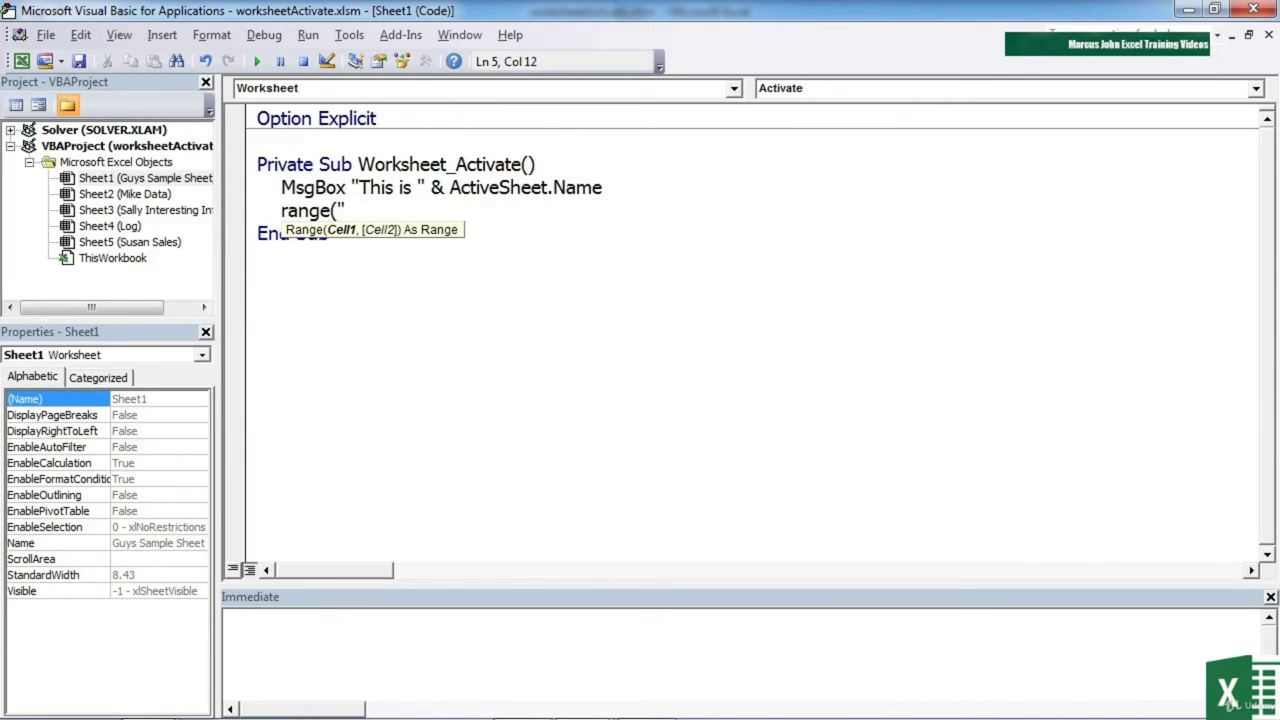
type("B1\"")
type(").")
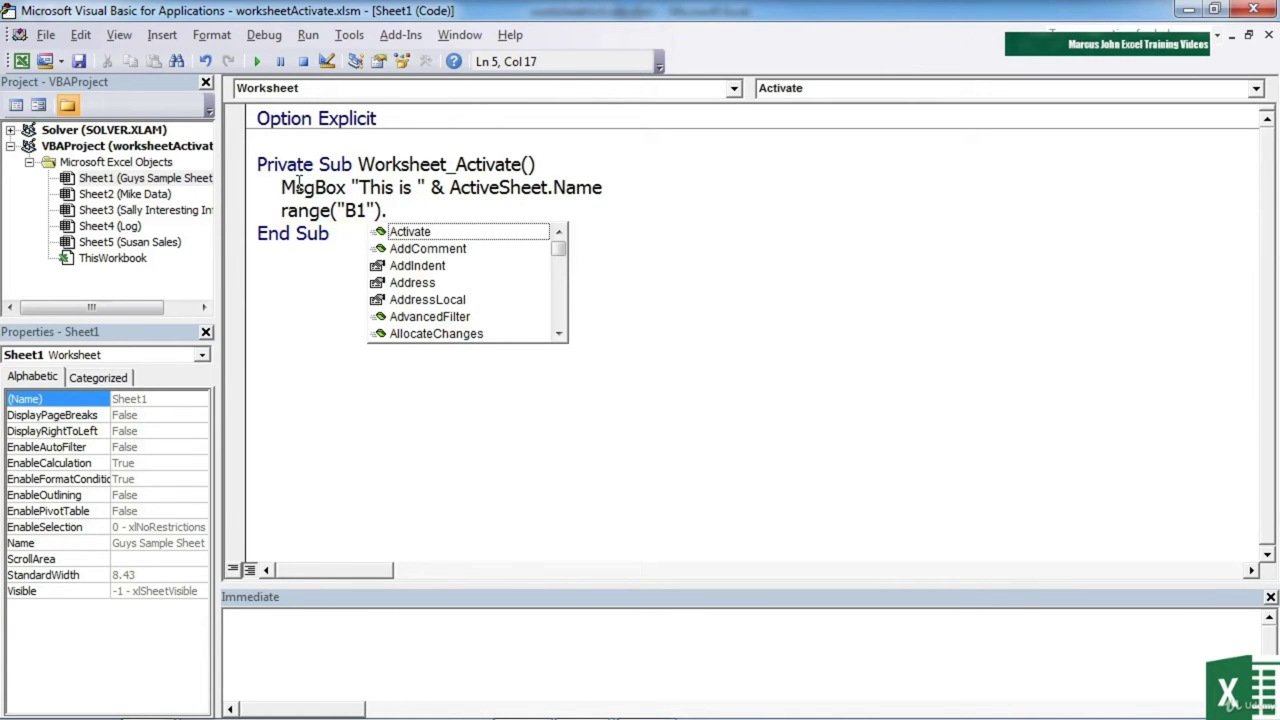
type("value")
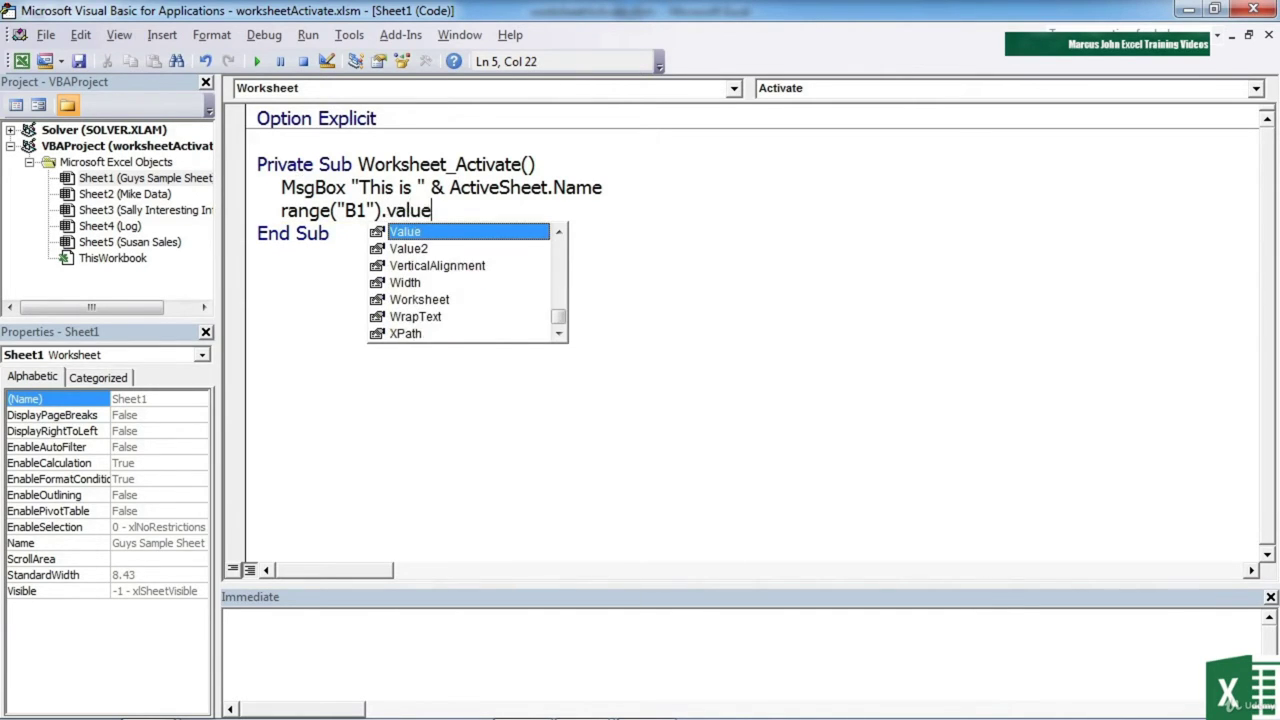
type("= ")
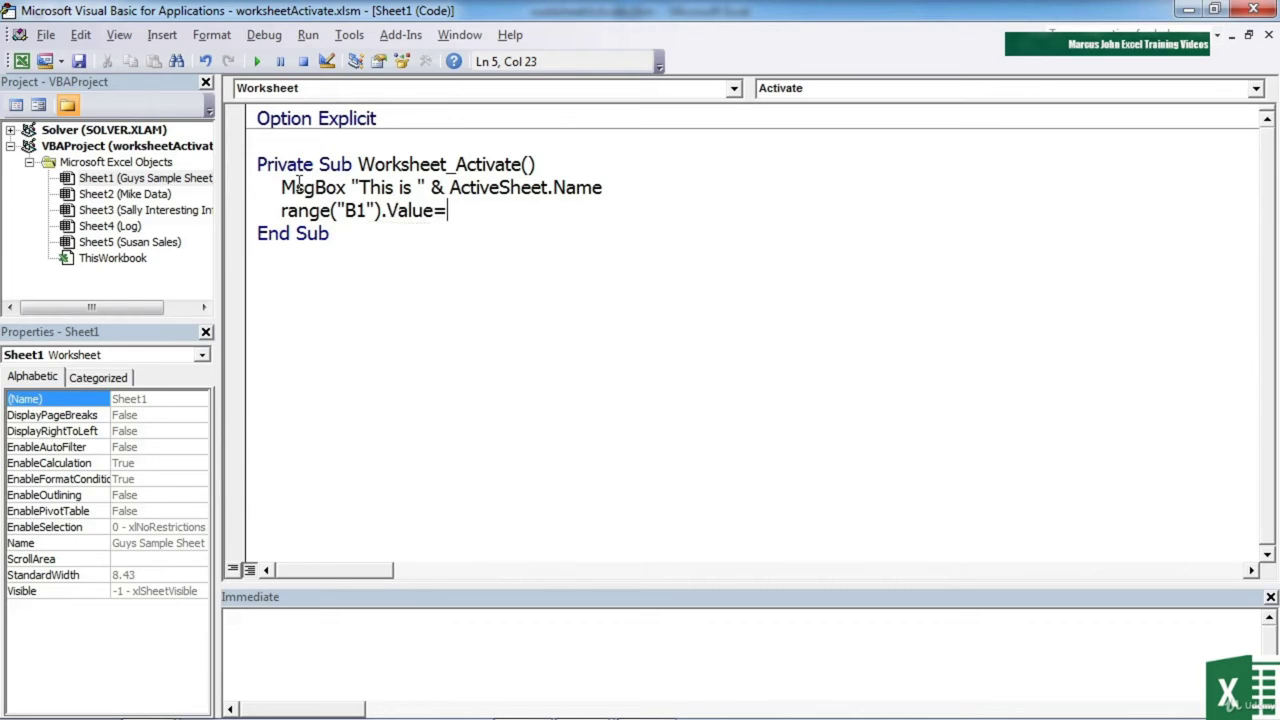
type("date")
key("Return")
Add a Range("a2").Activate line, fixing the stray colon typo
type("R")
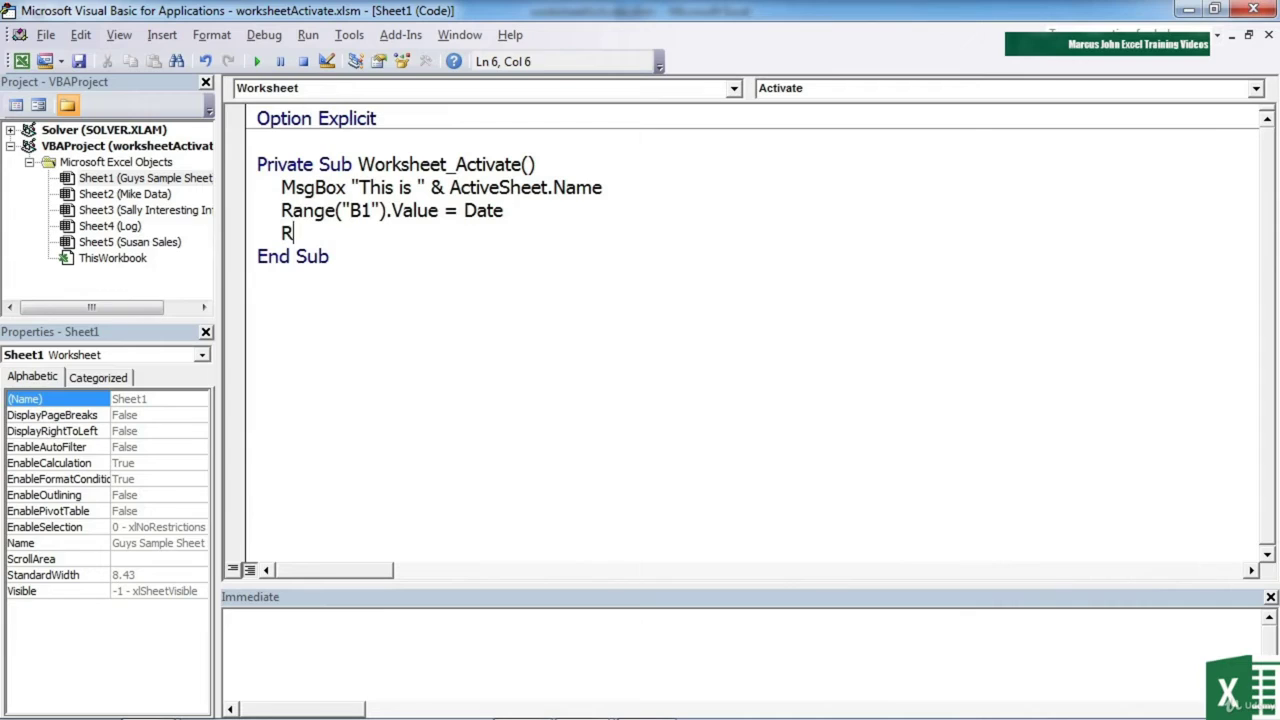
type("ange")
type("(")
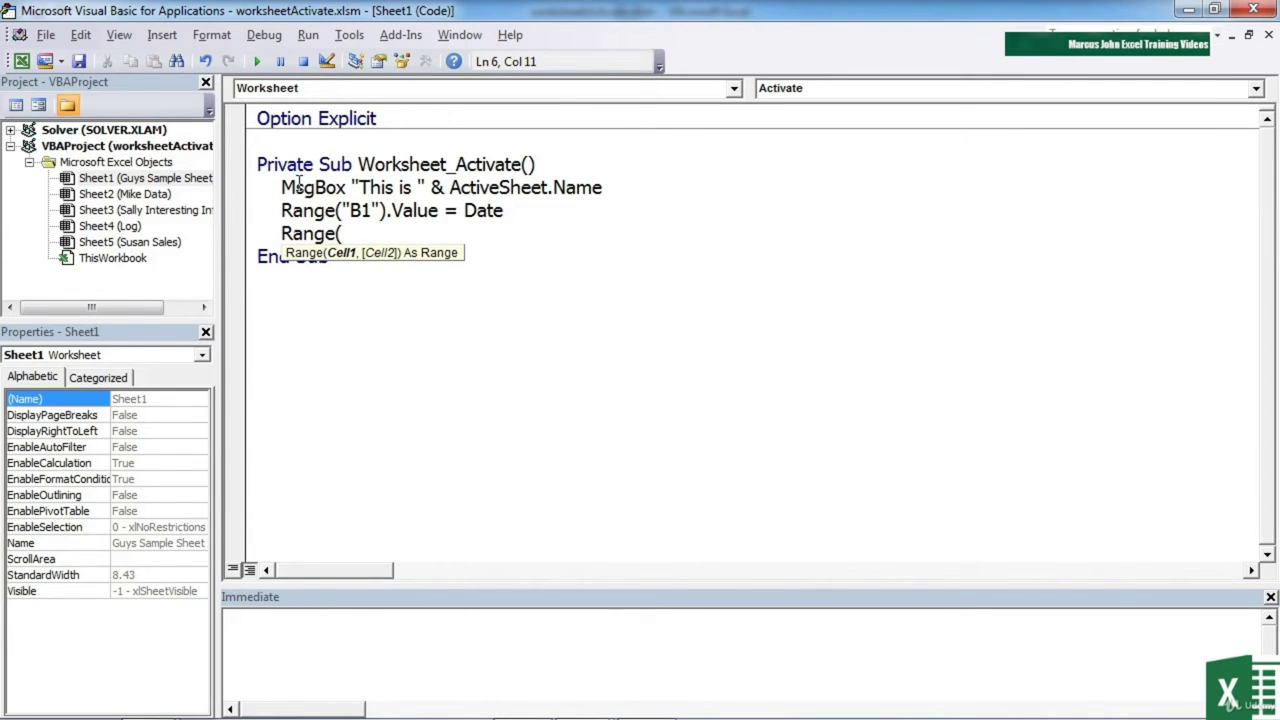
type(":a")
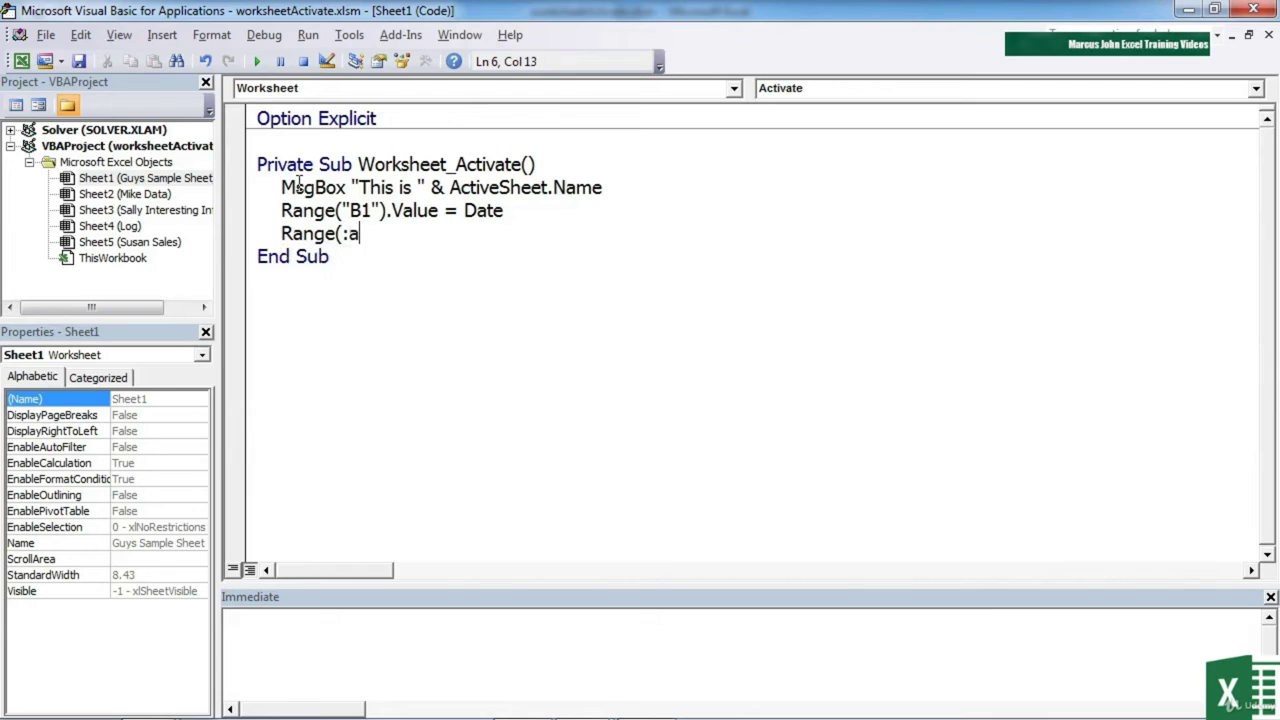
type("2\")")
key("Left")
key("Left")
key("Left")
key("BackSpace")
type("\"")
key("Right")
key("Right")
key("Right")
key("Right")
type(".")
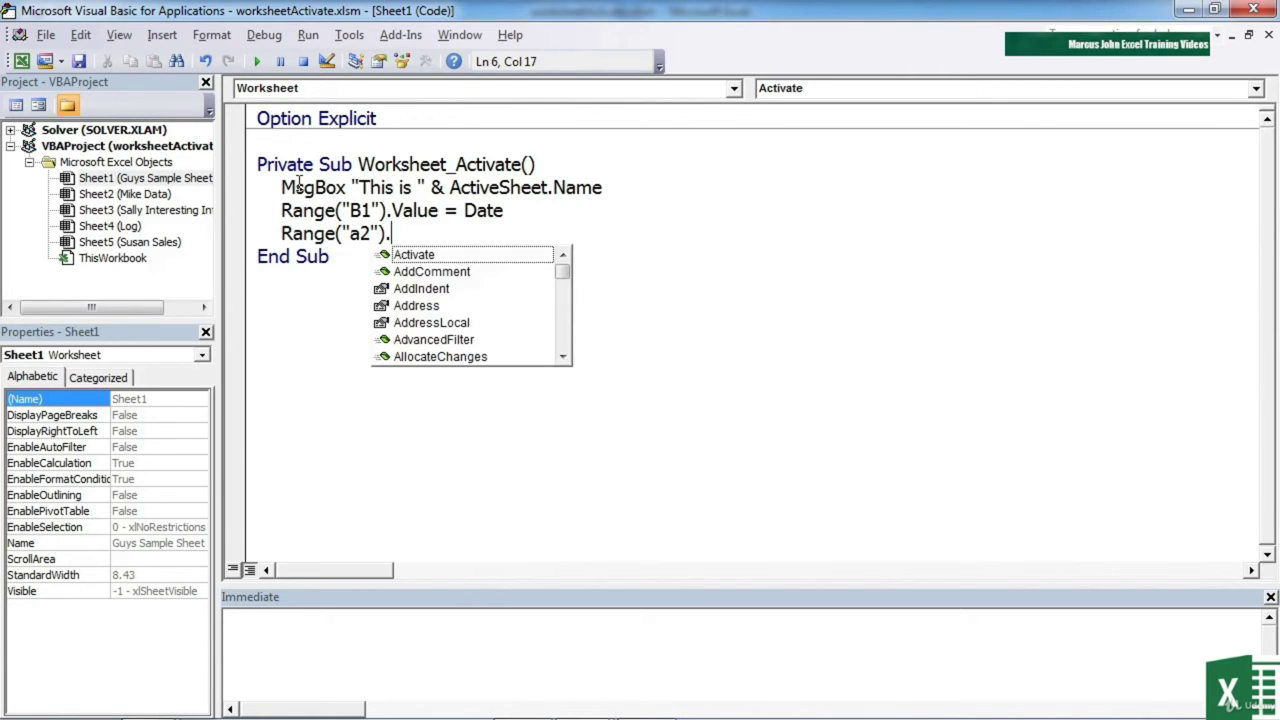
type("ac")
key("Tab")
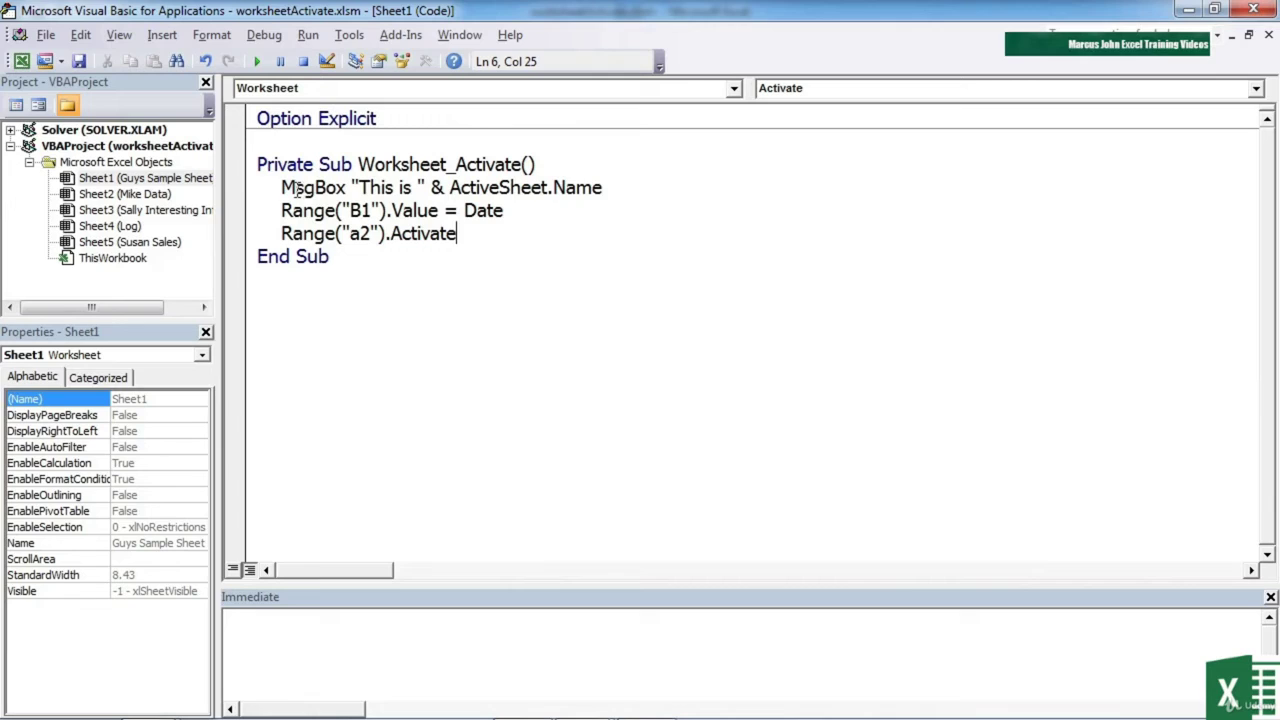
left_click(281, 187)
Test the Activate macro by leaving and returning to Guys Sample Sheet, dismissing the name message
left_click(21, 61)
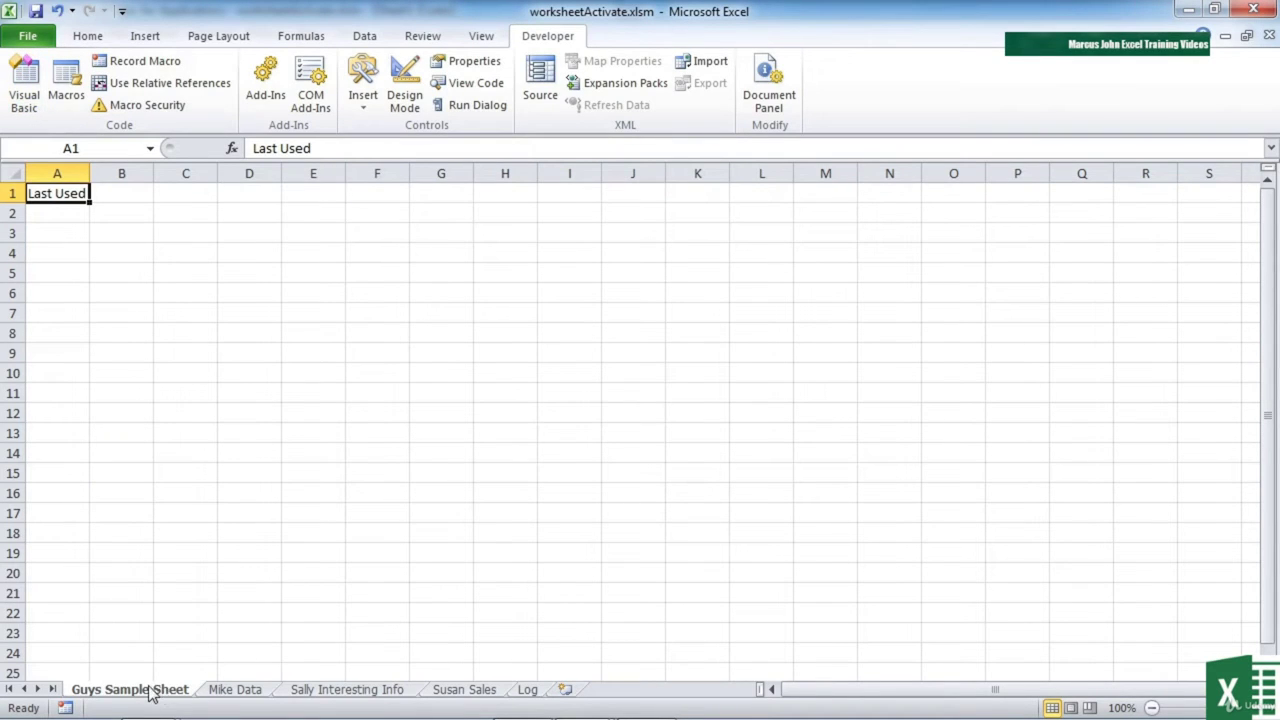
left_click(165, 553)
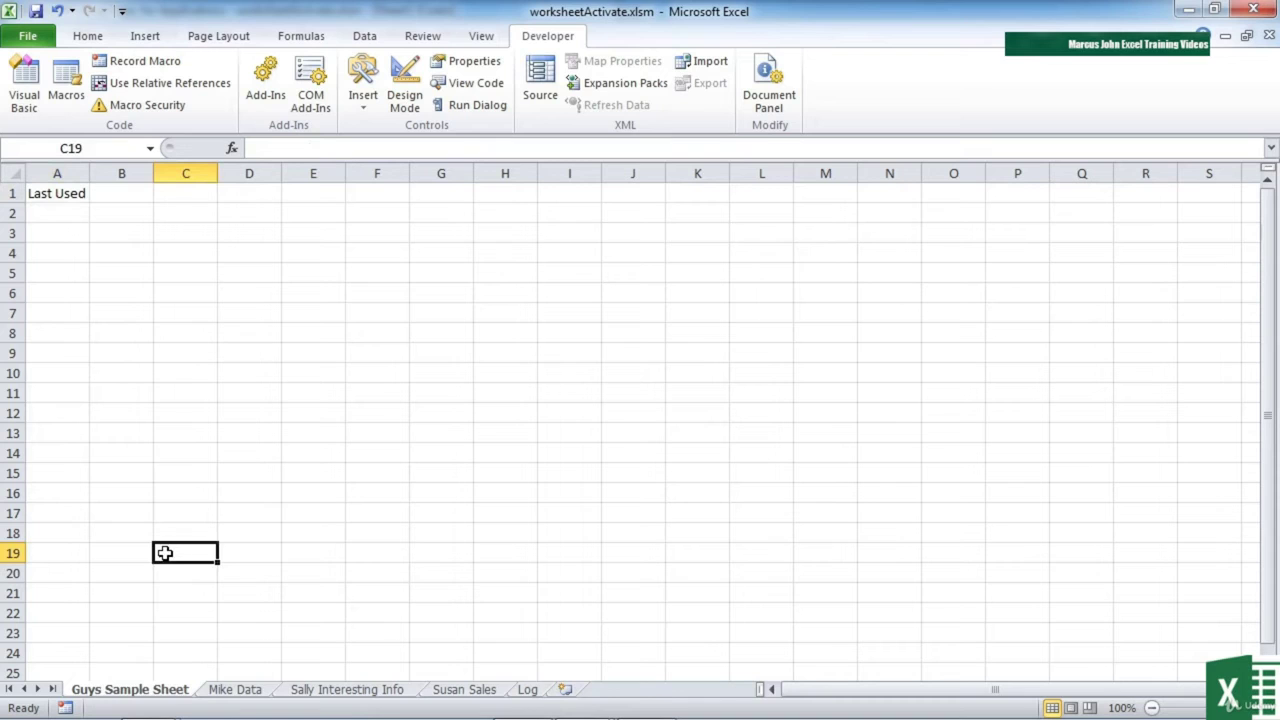
left_click(237, 697)
left_click(157, 697)
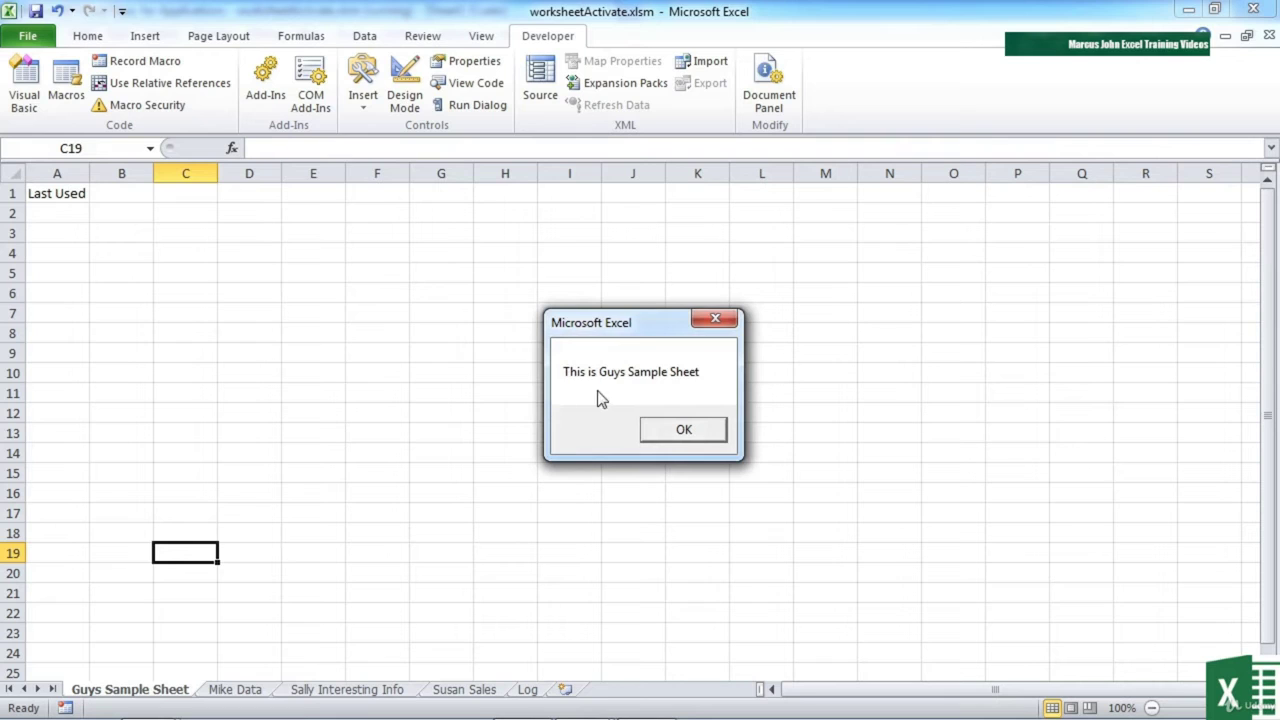
left_click(692, 434)
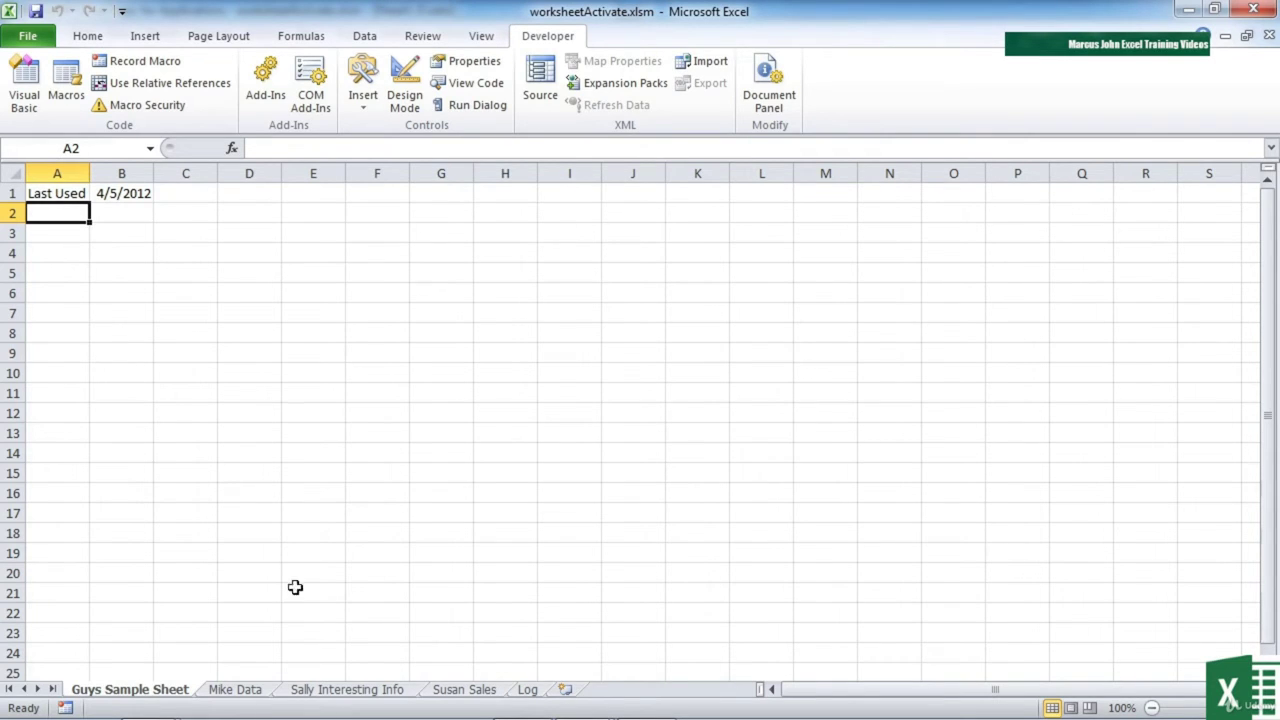
Cycle through Mike Data, Sally and Susan sheets, return to Guys Sample Sheet, then reopen VBA
left_click(246, 692)
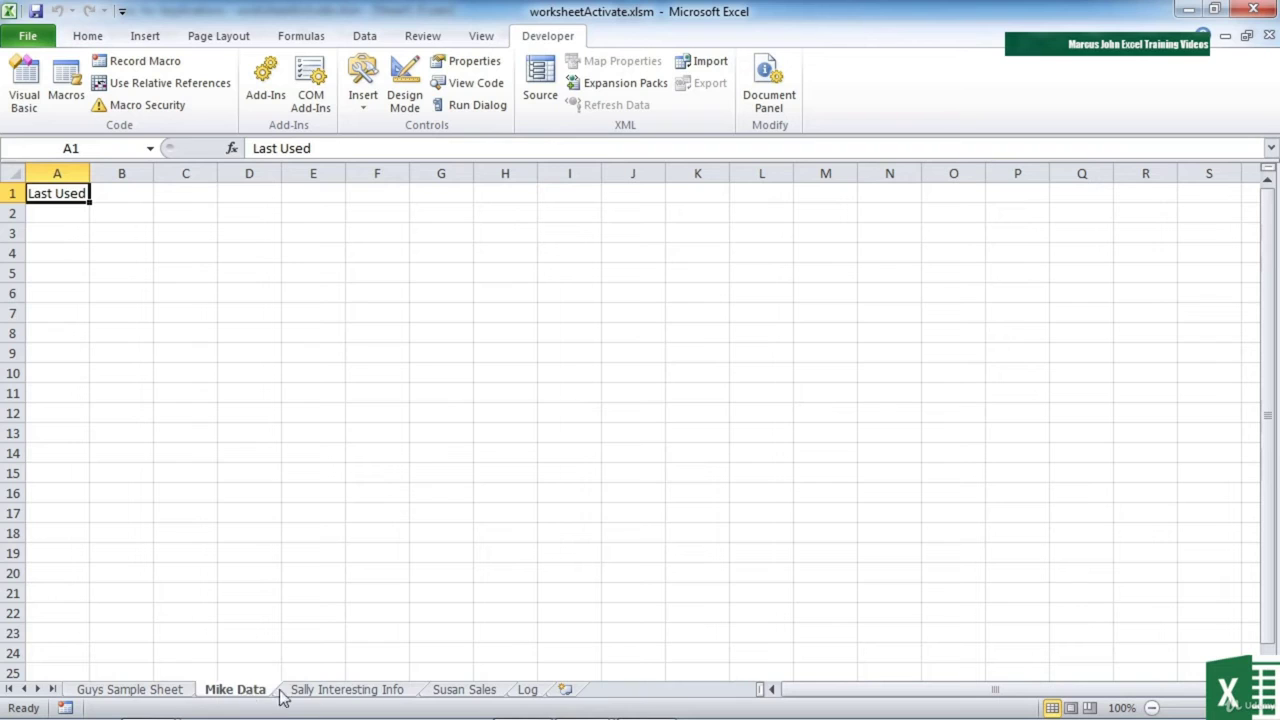
left_click(318, 692)
left_click(466, 694)
left_click(355, 696)
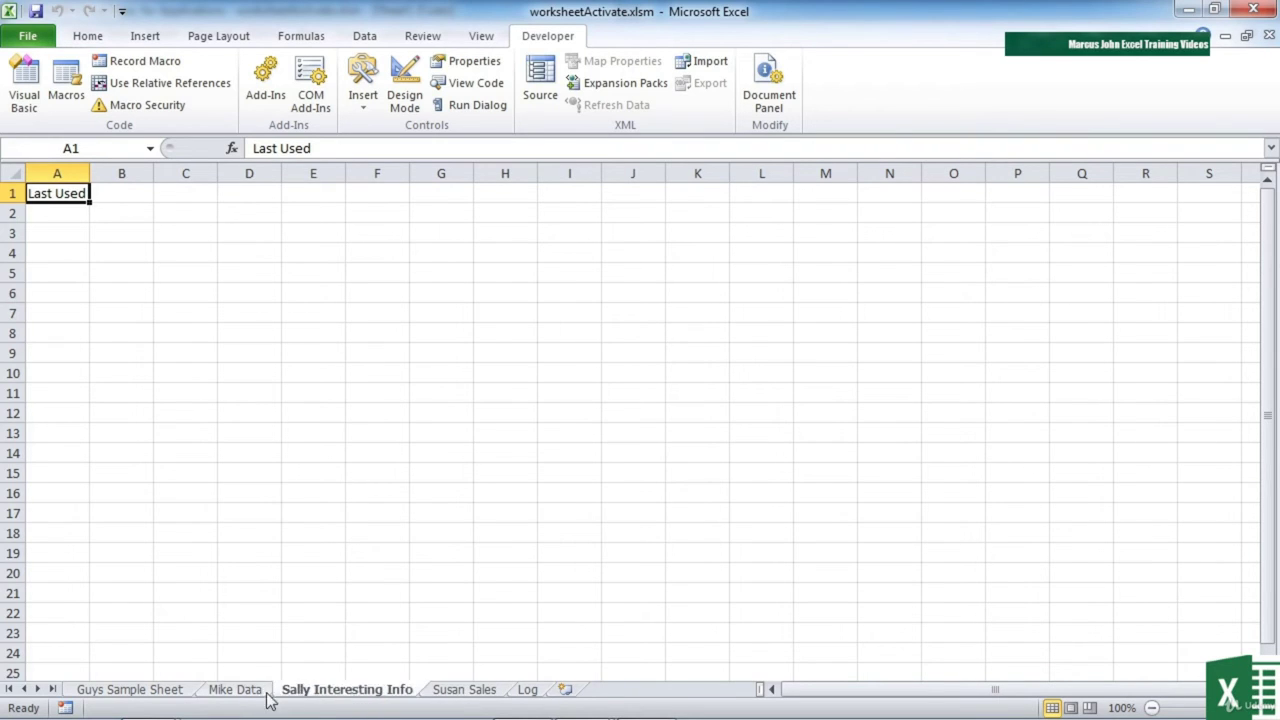
left_click(260, 695)
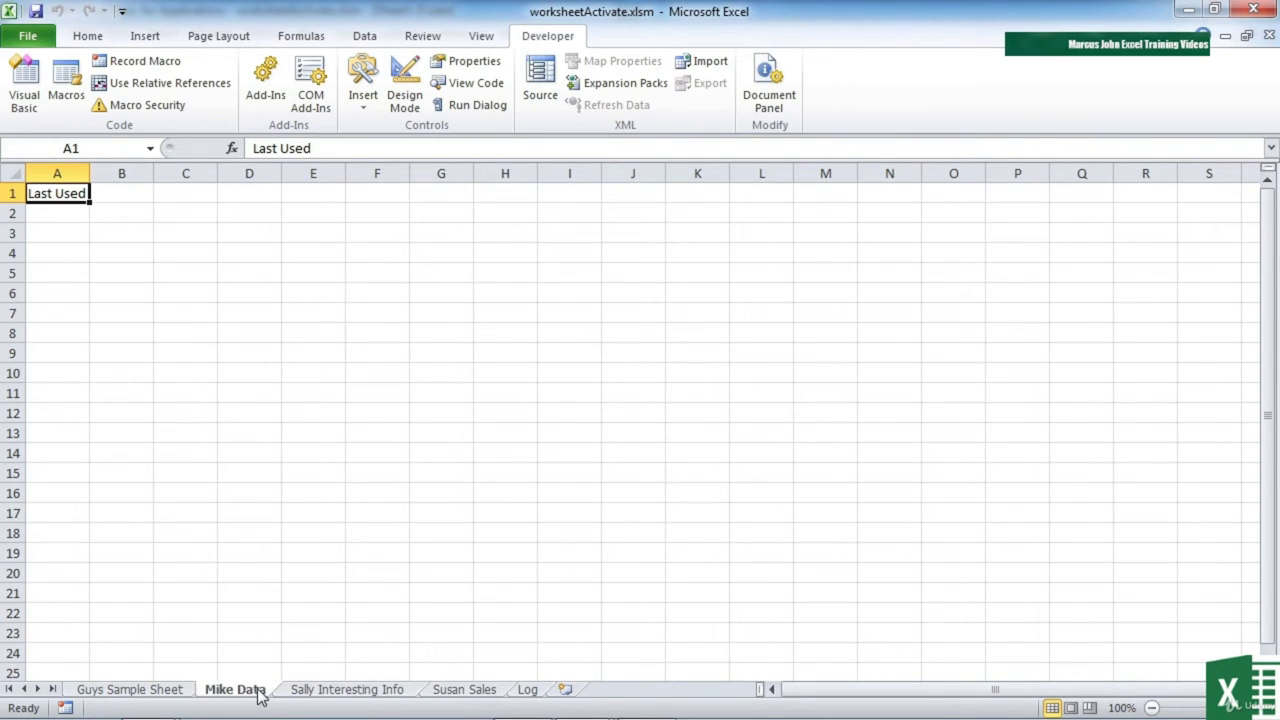
left_click(162, 692)
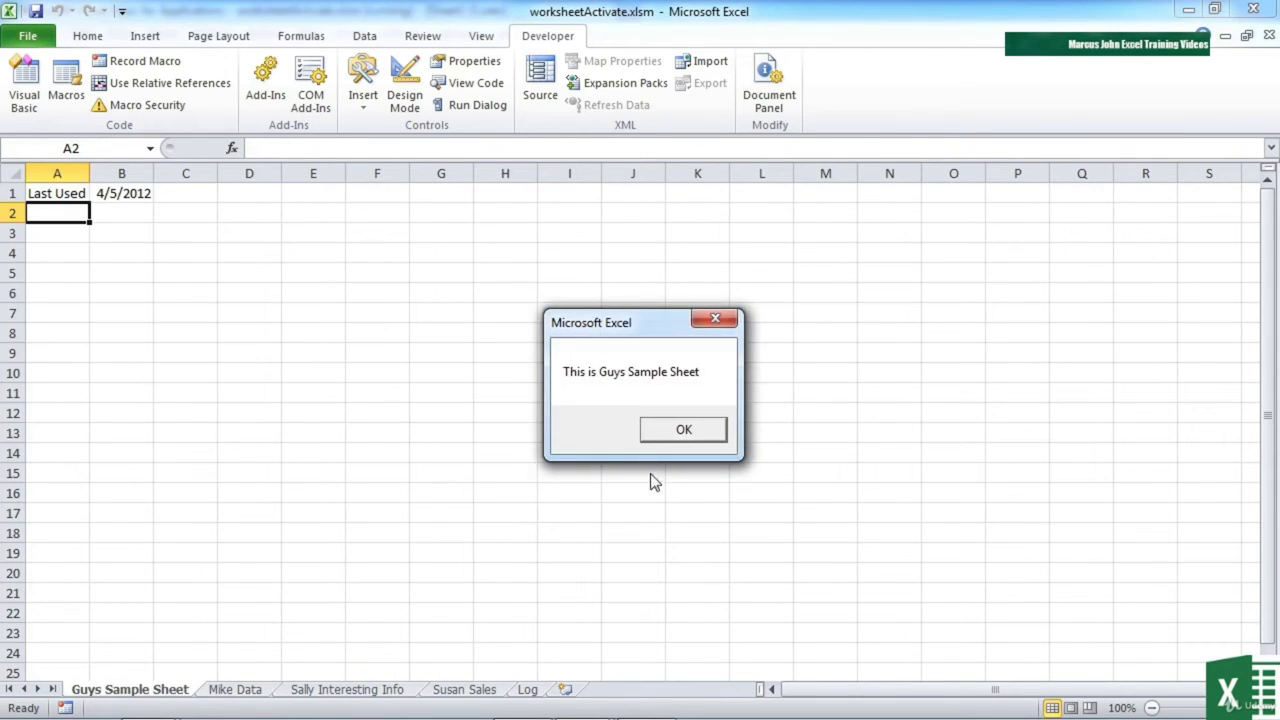
left_click(677, 430)
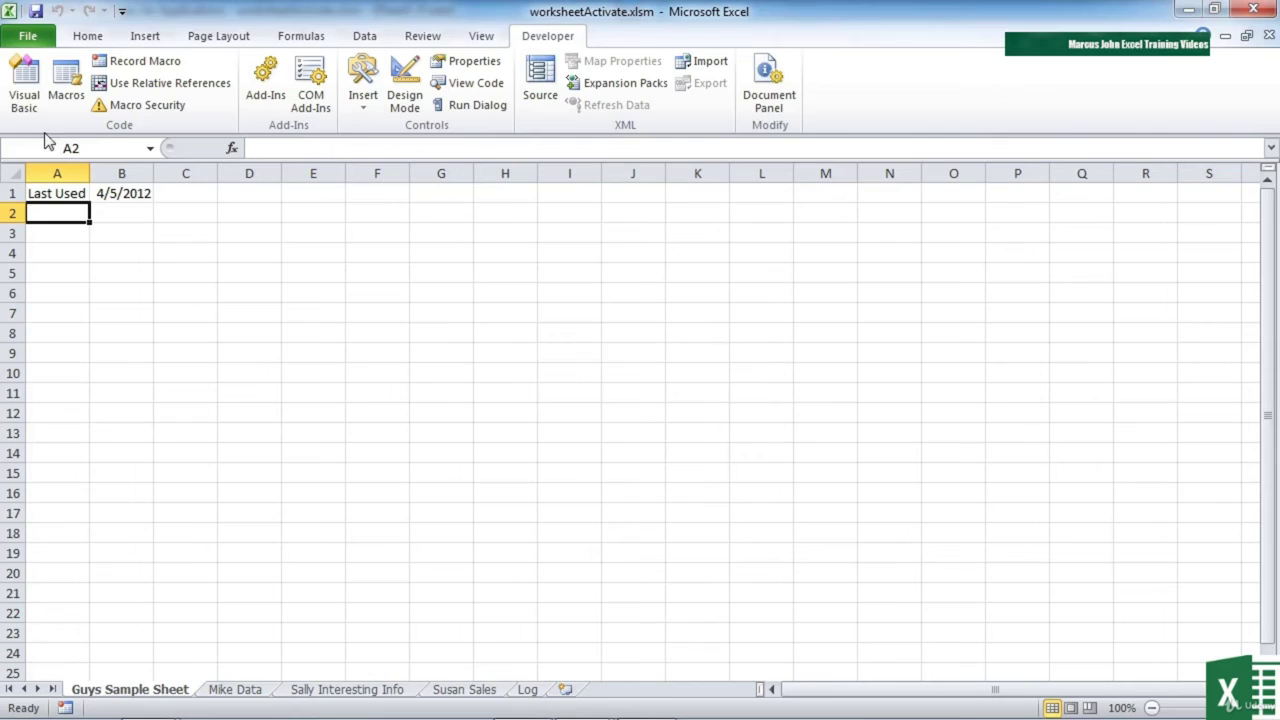
left_click(28, 82)
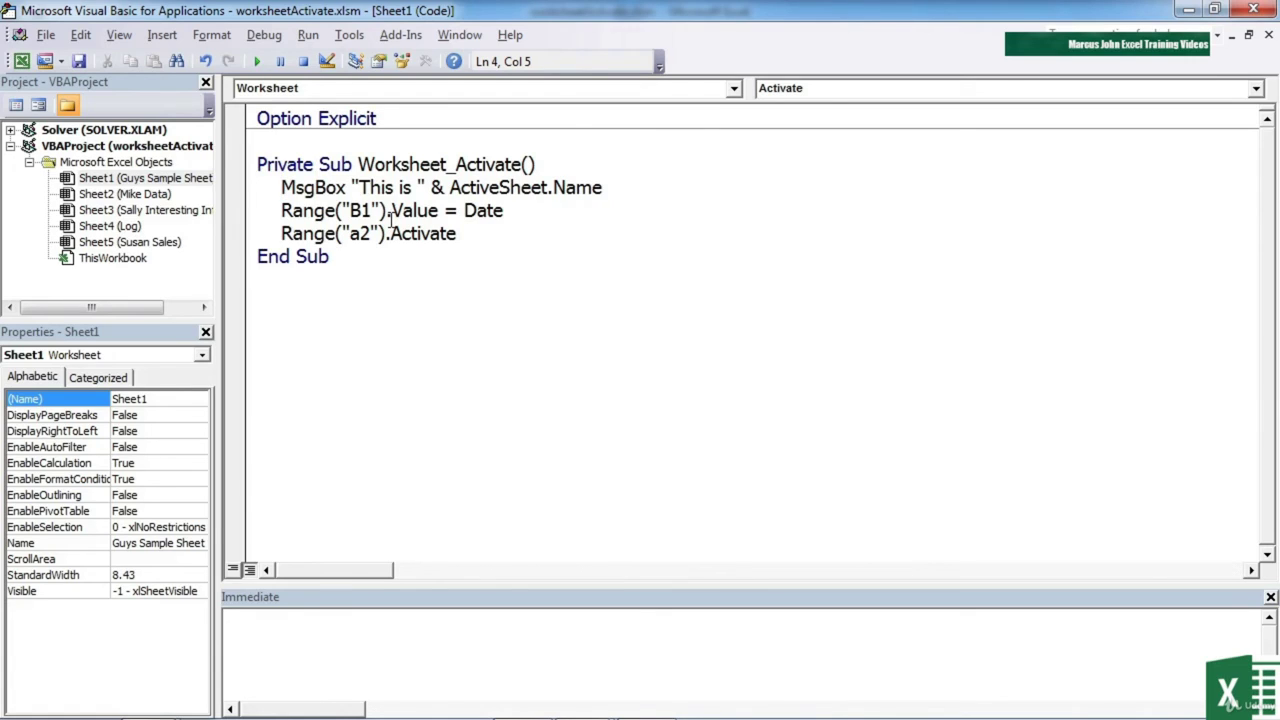
Add a Worksheet_Deactivate procedure containing MsgBox "Thank You"
left_click(344, 292)
left_click(1255, 89)
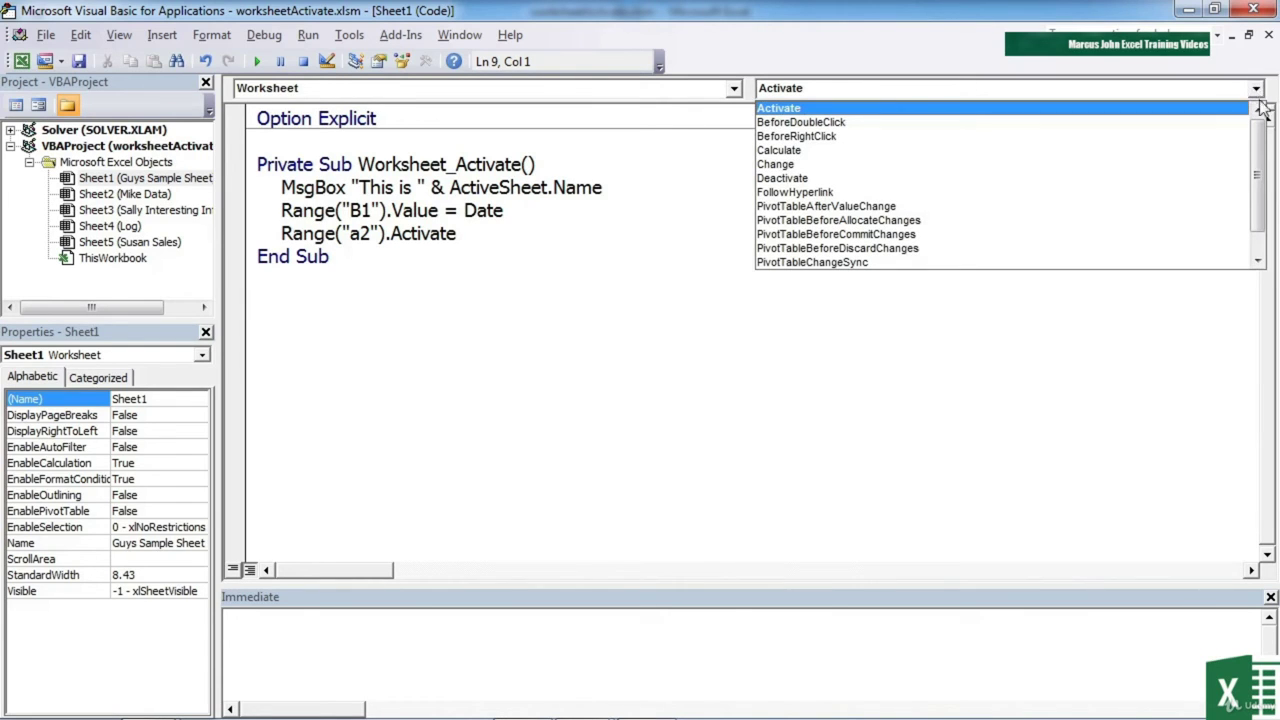
left_click(925, 178)
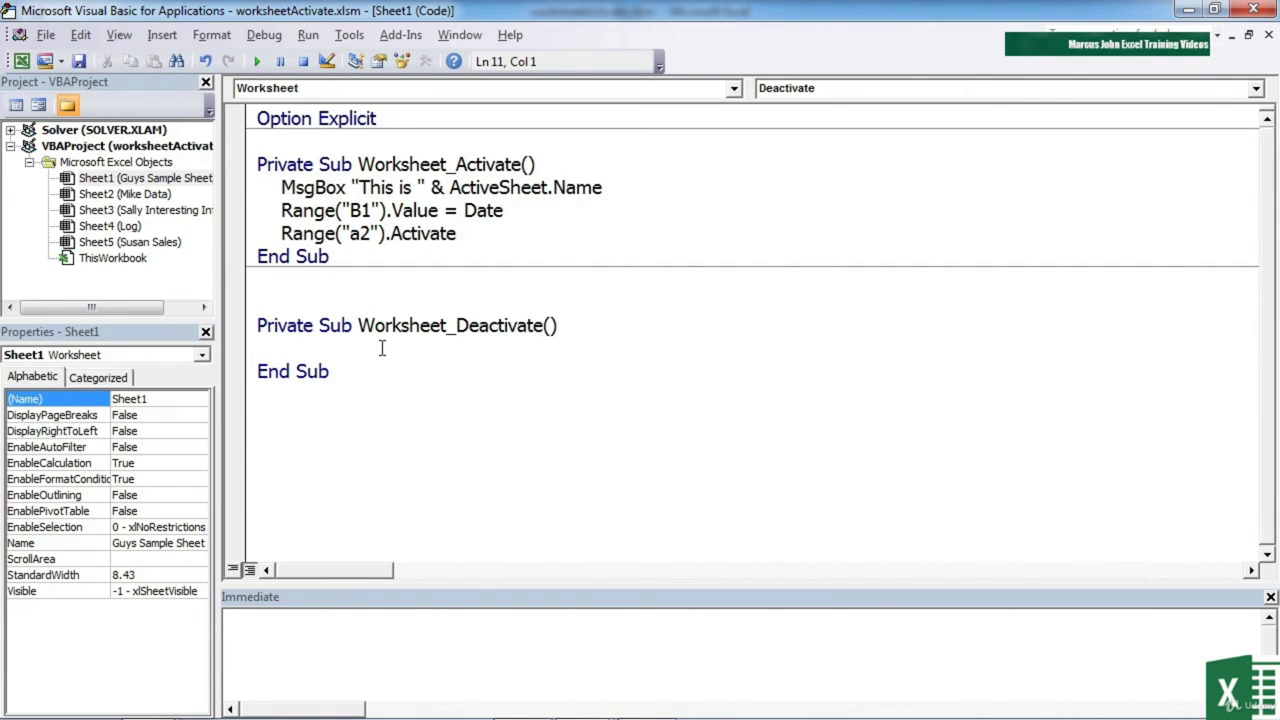
key("Tab")
type("M")
type("s")
type("gbox ")
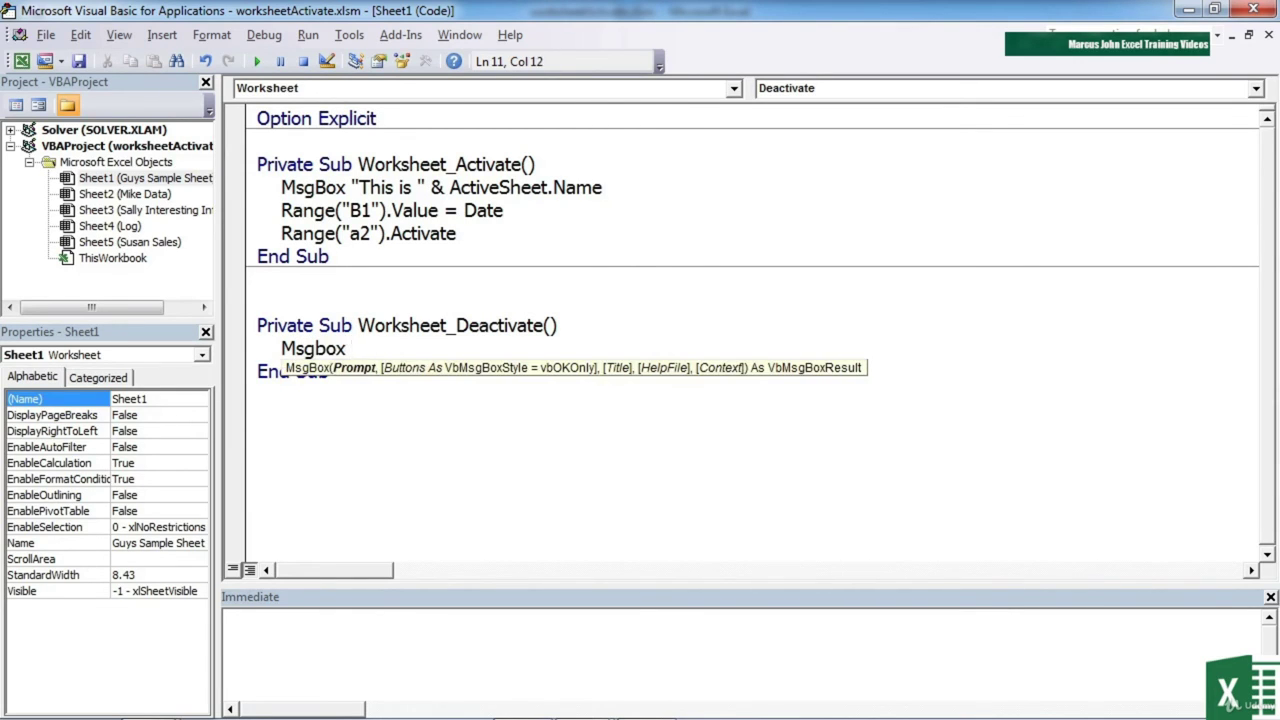
type("\"Thank You")
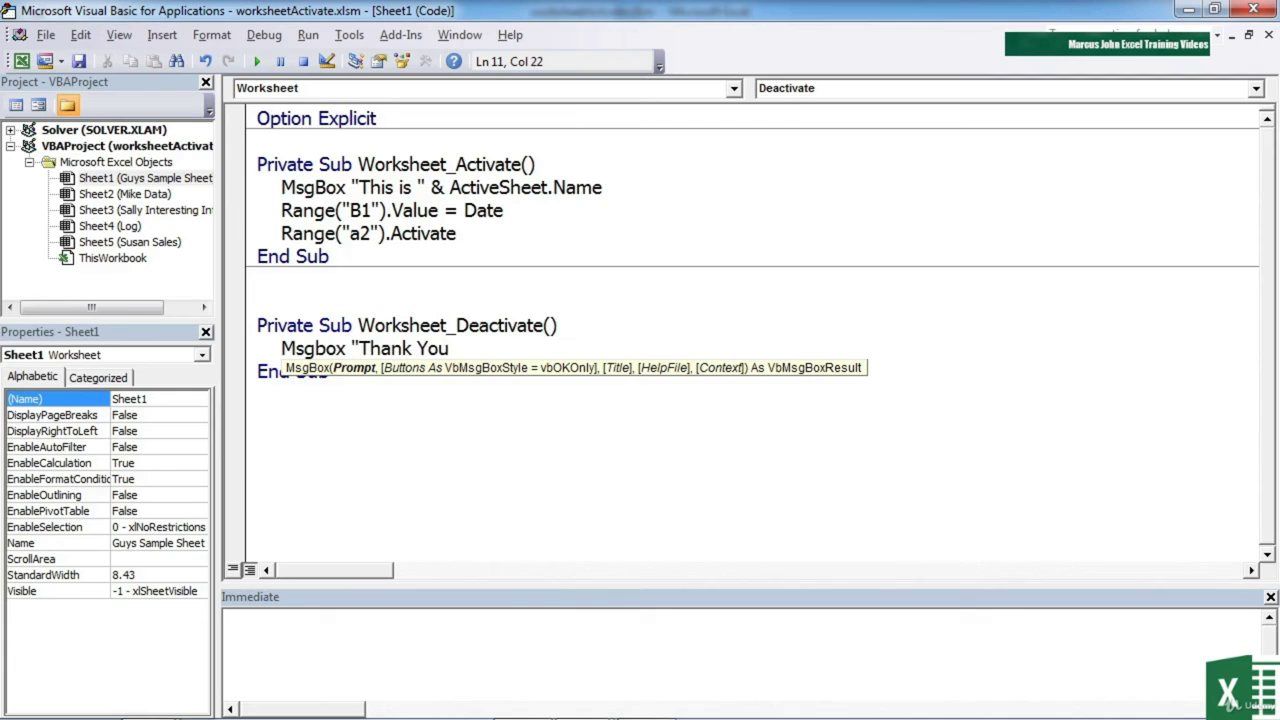
type("\"")
Switch between Guys Sample Sheet, Sally and Susan sheets, dismissing each Thank You and name message
left_click(22, 61)
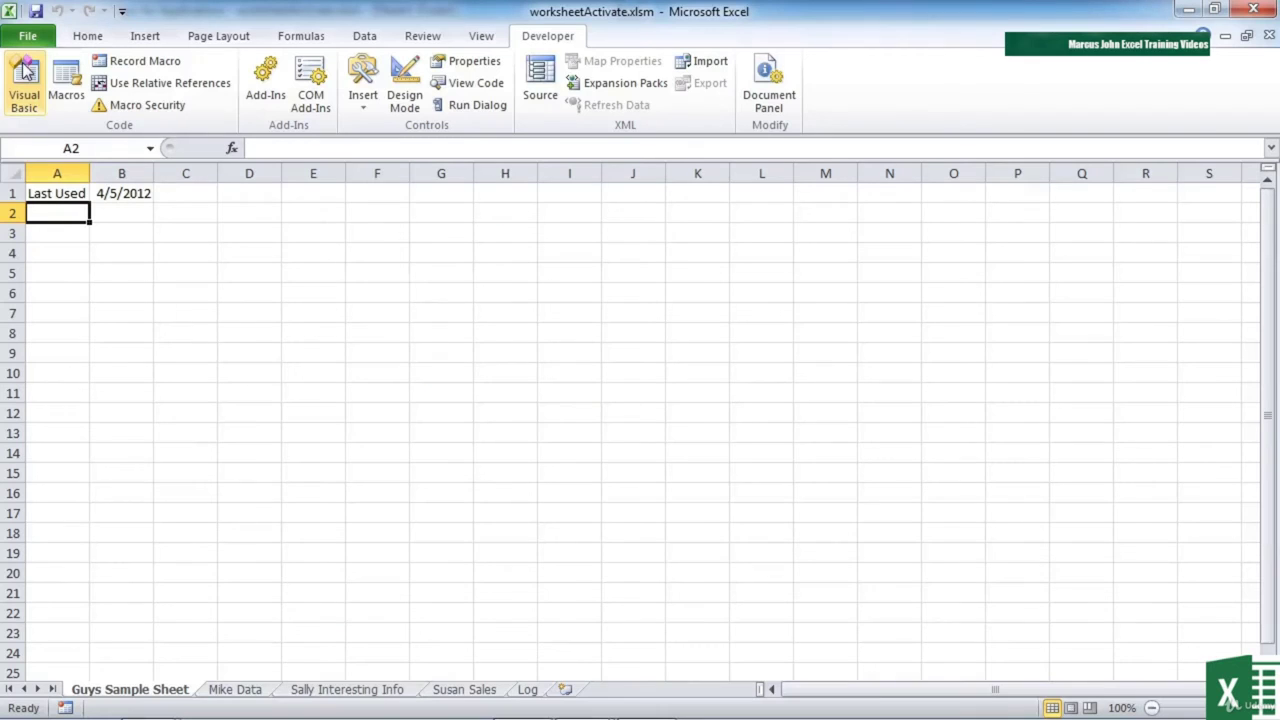
left_click(366, 690)
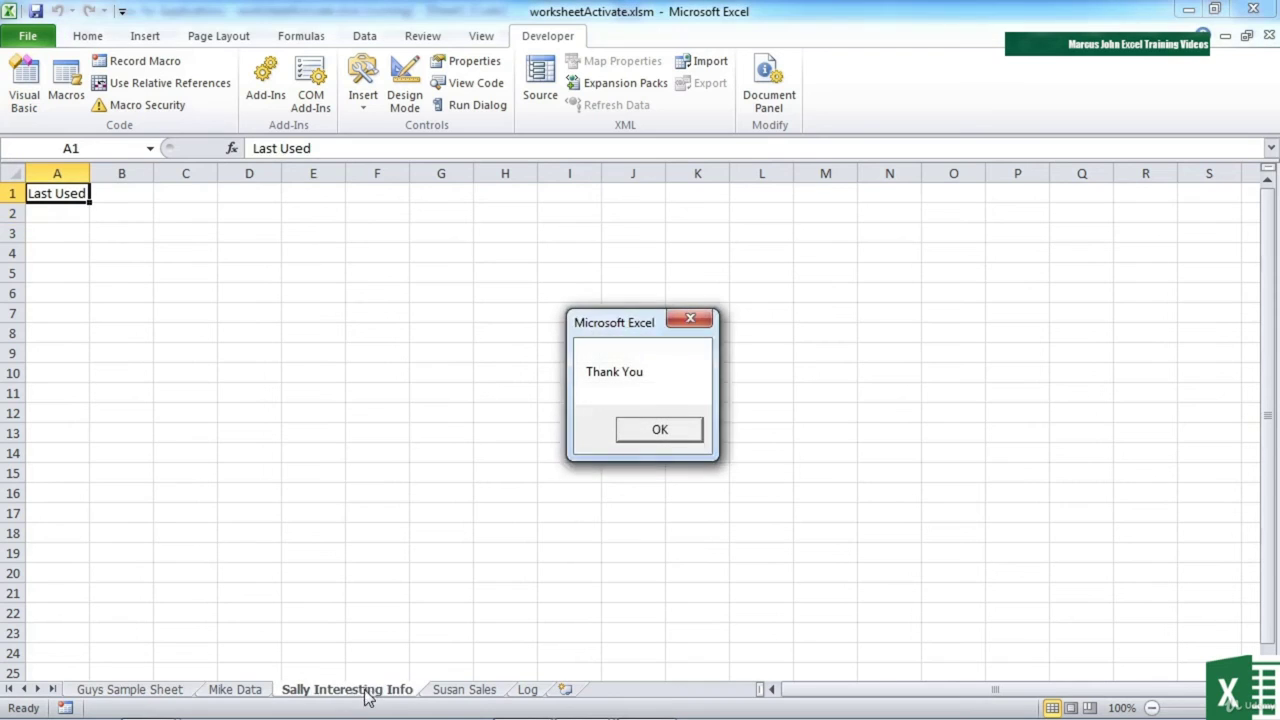
left_click(650, 433)
left_click(136, 690)
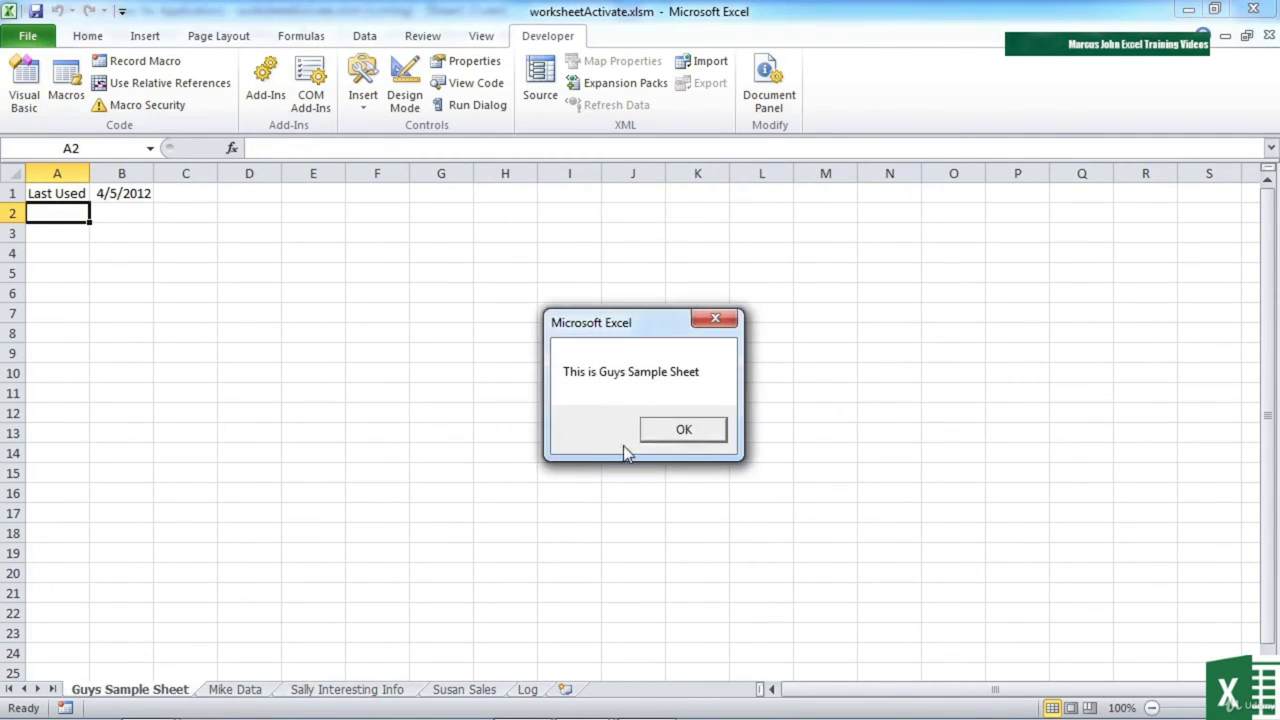
left_click(707, 436)
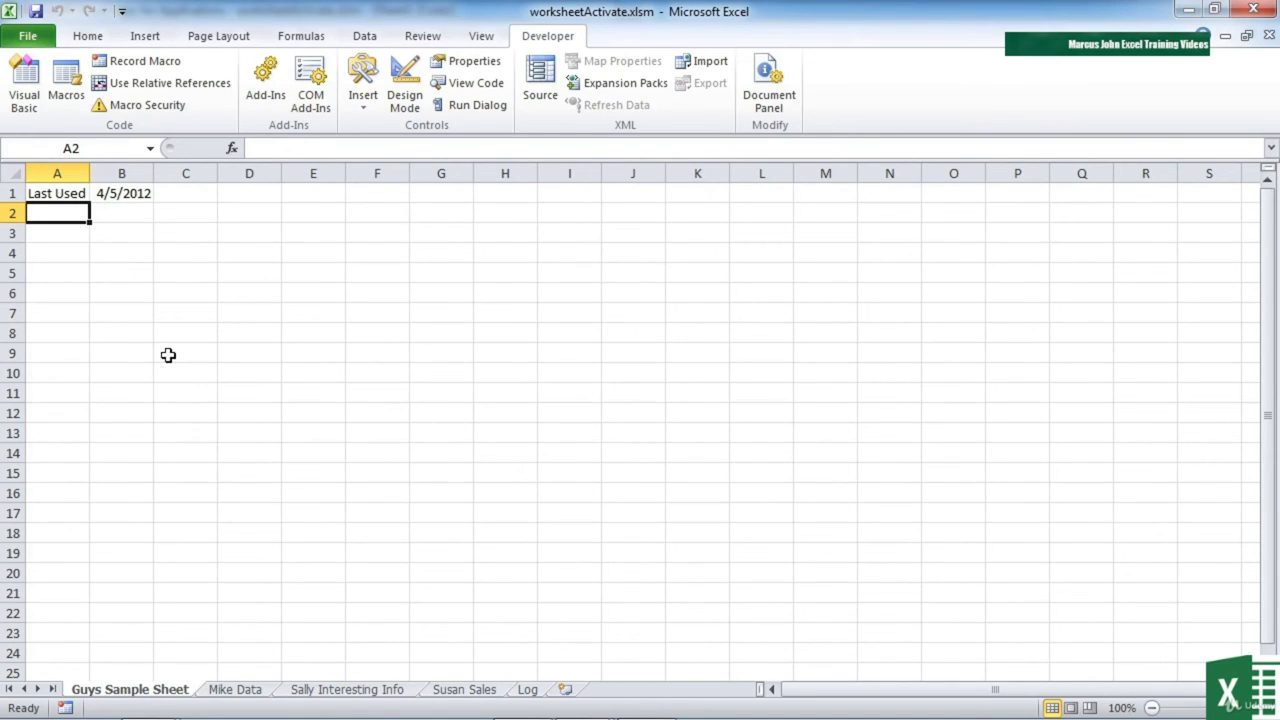
left_click(452, 690)
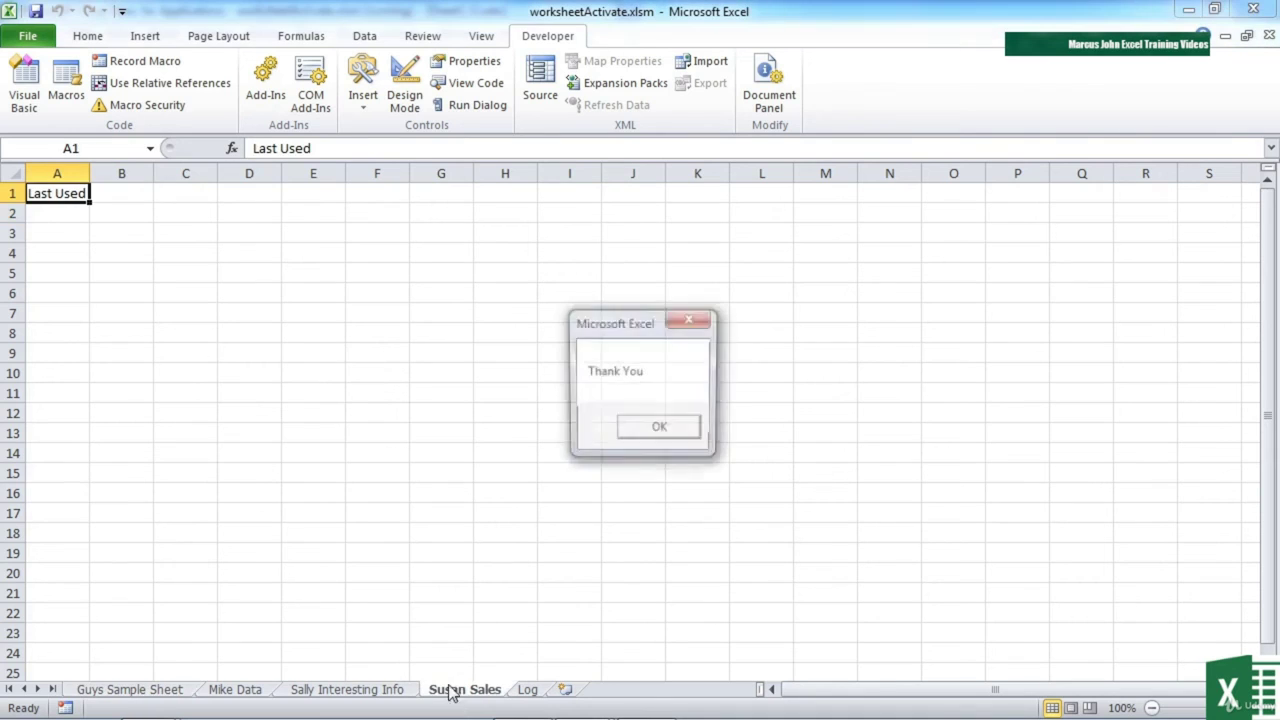
left_click(659, 429)
left_click(24, 85)
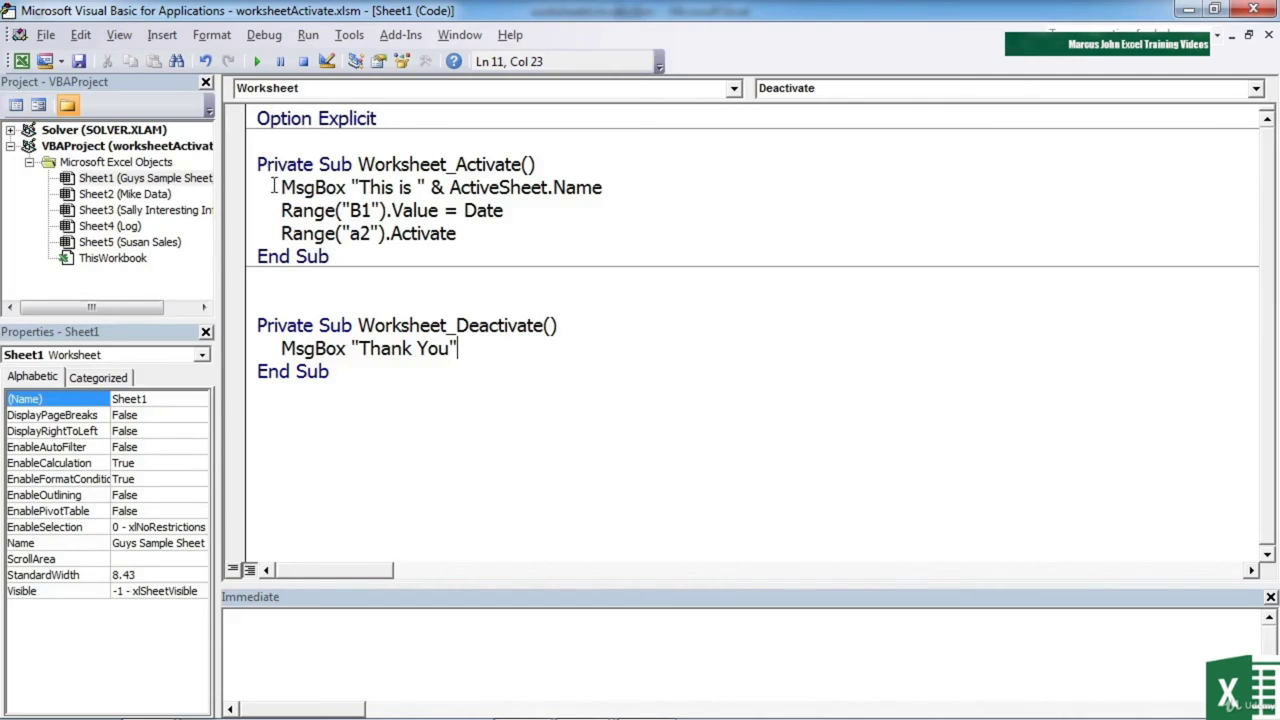